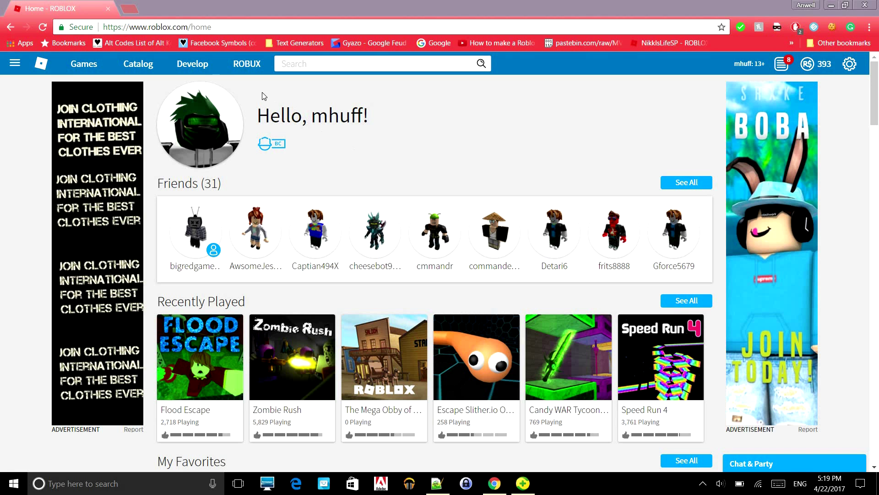
- From Develop > Games, open Create Game Pass for the first game, Place Number: 51
left_click(204, 70)
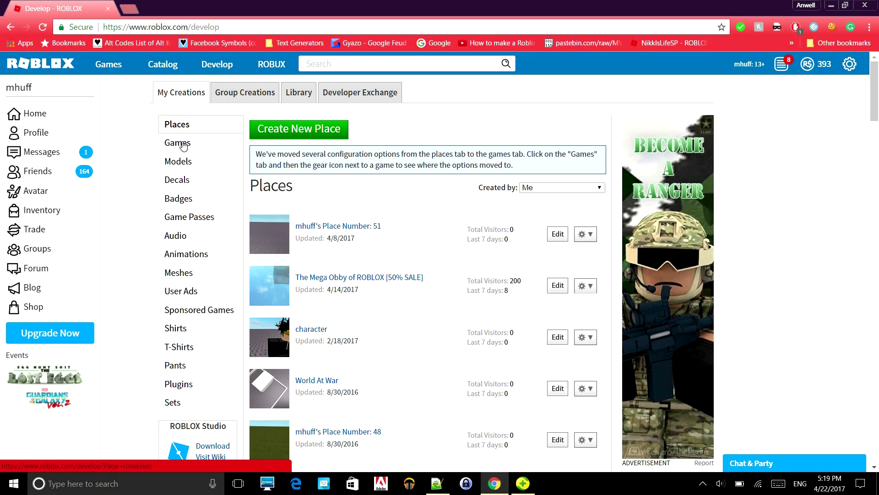
left_click(184, 145)
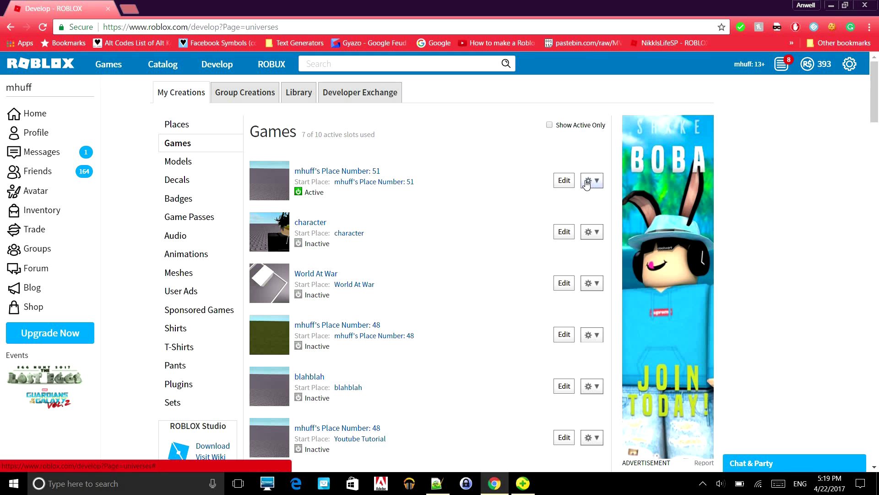
left_click(589, 181)
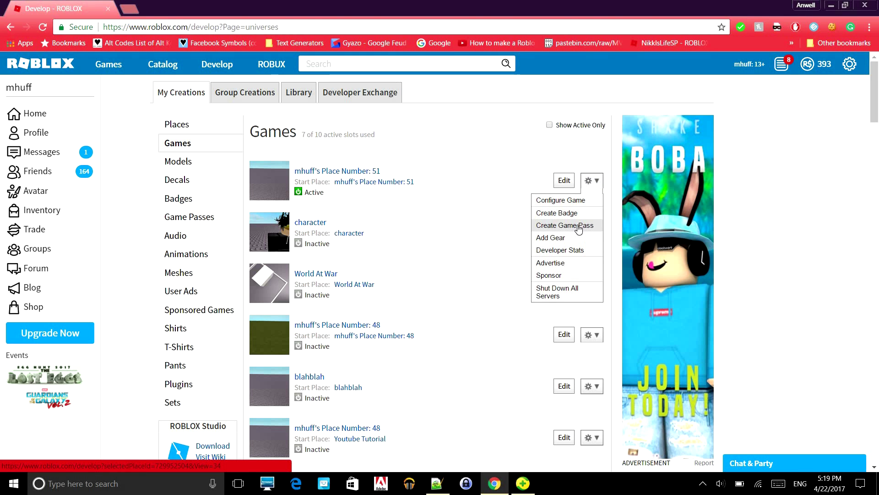
left_click(579, 227)
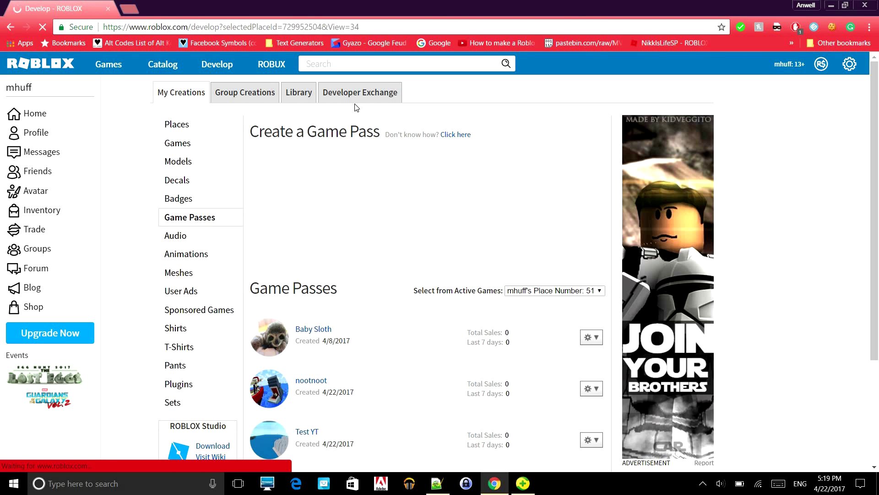
- Submit a pass named blah with a screenshot image and description test yt; return home after the 500 error
left_click(334, 170)
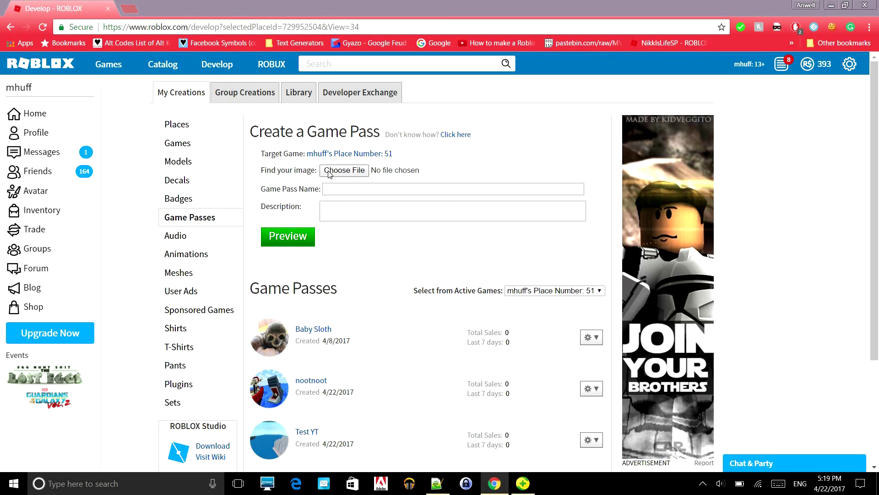
double_click(152, 120)
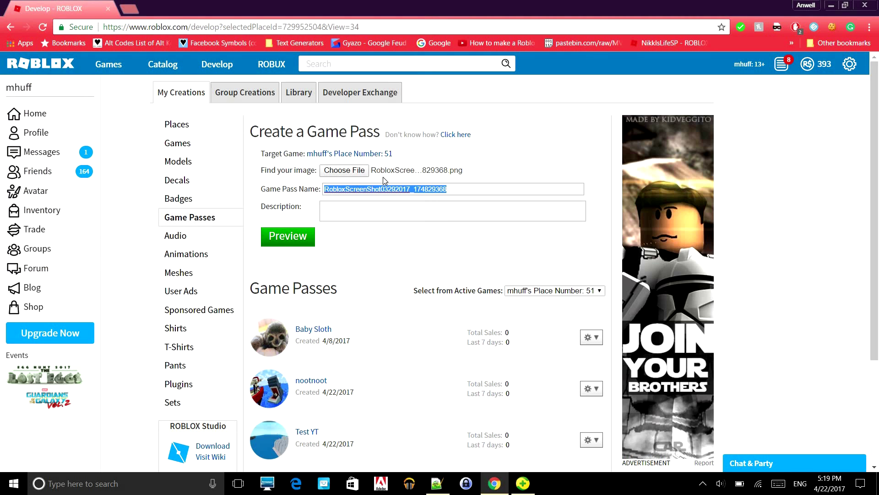
type("blah")
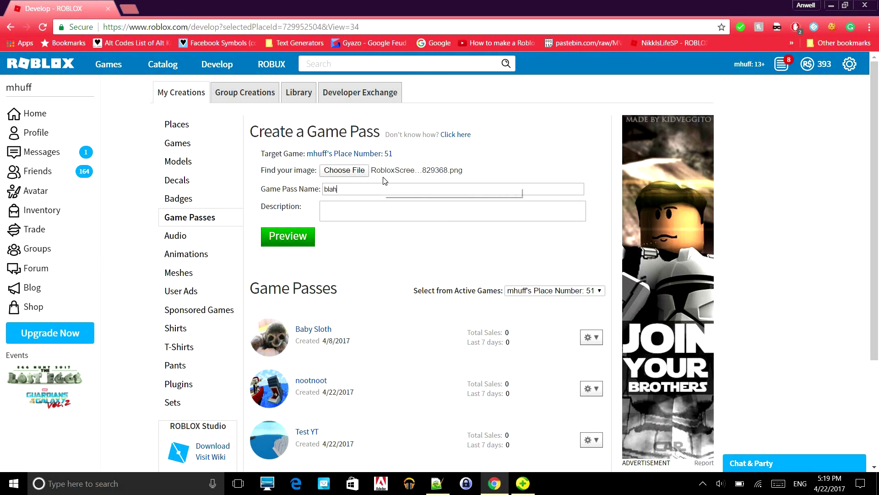
left_click(372, 209)
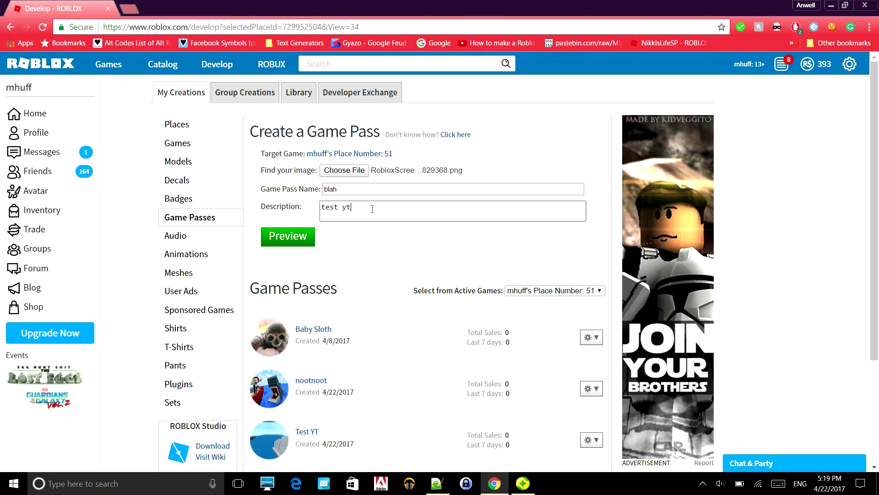
left_click(291, 240)
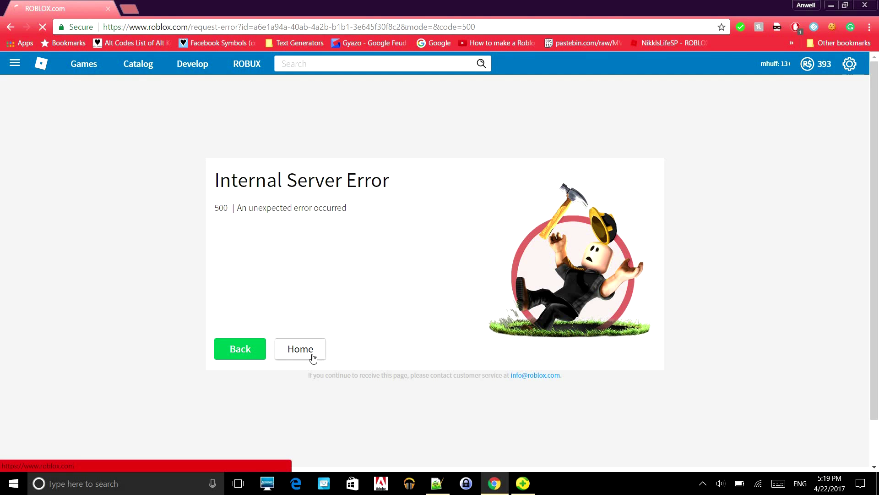
left_click(312, 358)
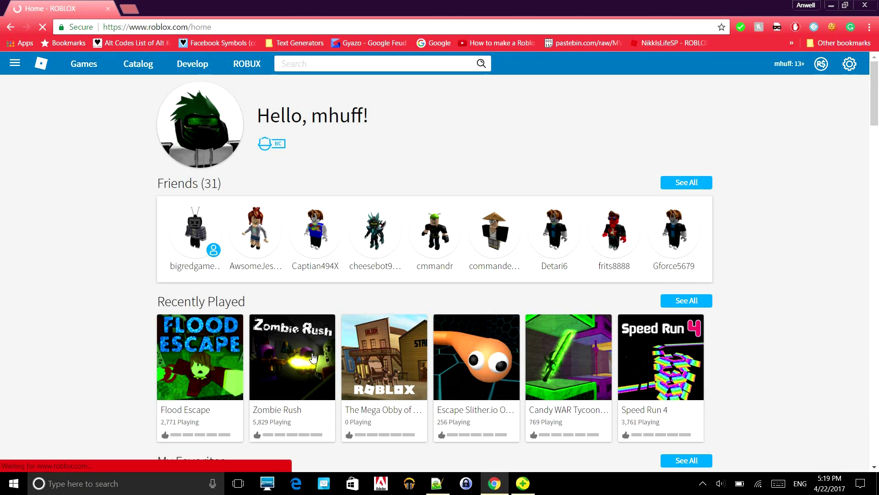
- Reopen Create Game Pass for Place Number: 51 and bring up the image file picker
left_click(203, 63)
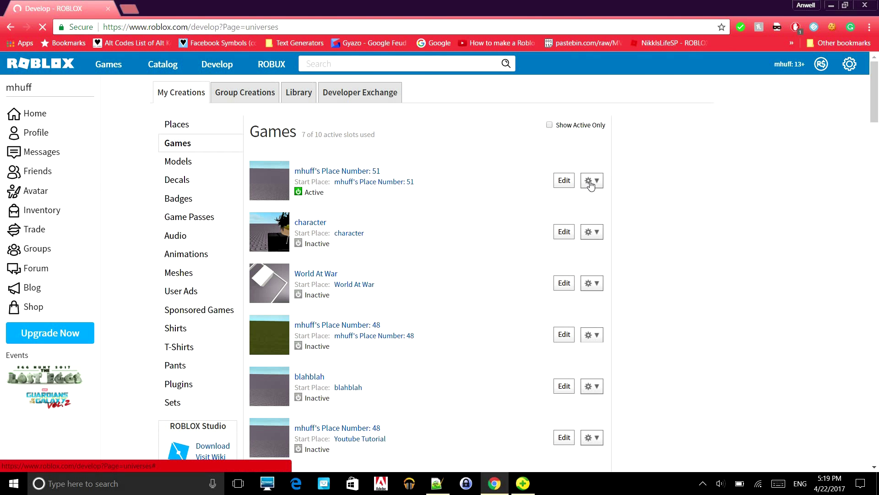
left_click(589, 181)
left_click(571, 226)
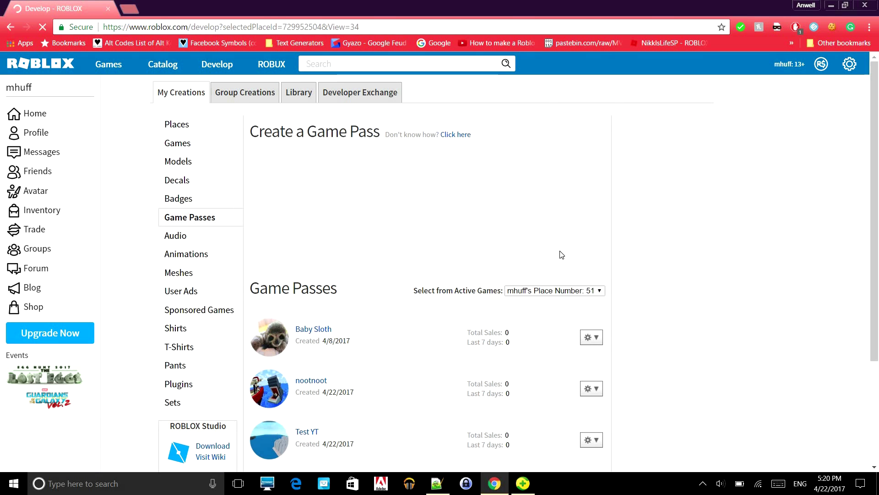
scroll(592, 345, "down", 1)
scroll(592, 345, "down", 2)
scroll(593, 329, "up", 3)
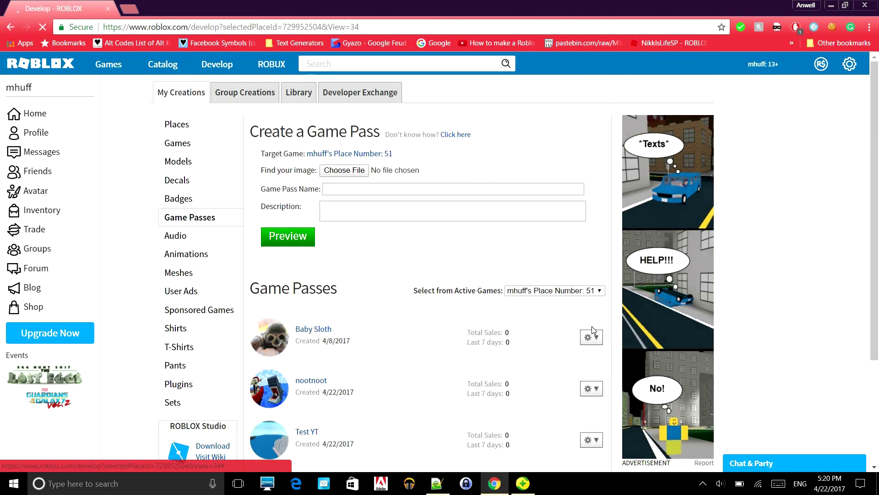
scroll(594, 329, "down", 3)
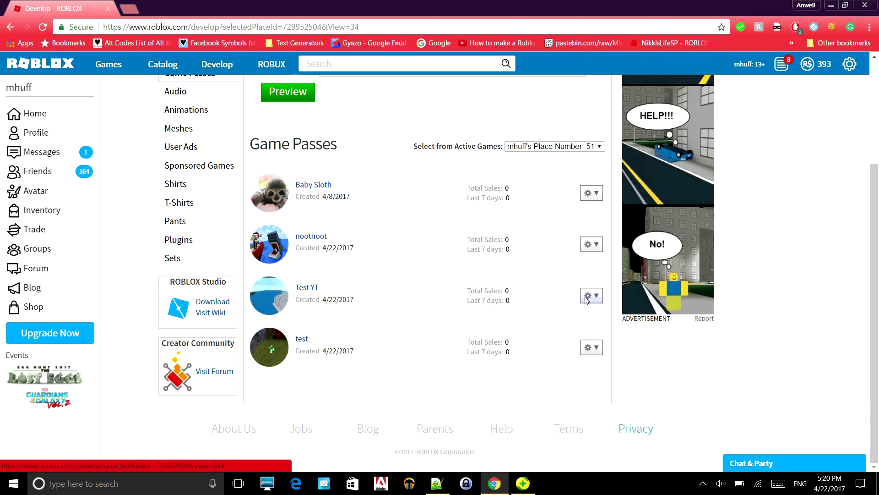
scroll(591, 296, "up", 3)
left_click(358, 171)
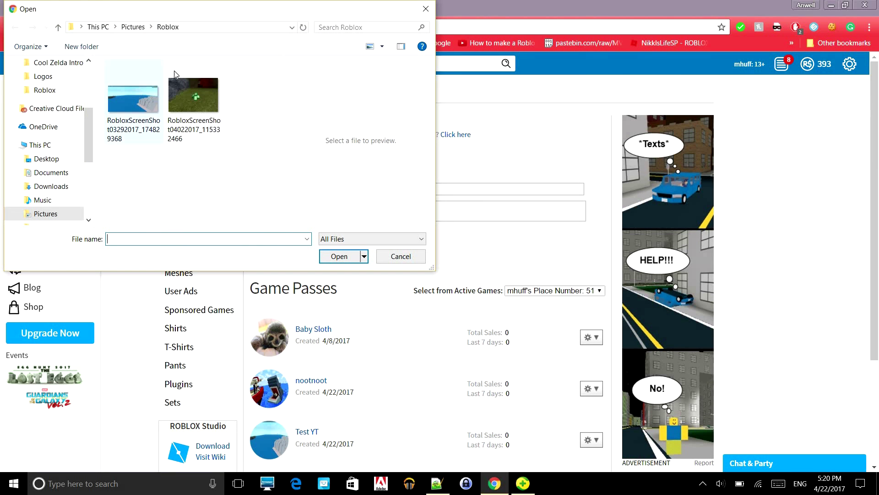
- Create game pass 'yt' with the flowers.jpg image and description 'blah', verifying the upload
left_click(132, 27)
double_click(231, 150)
scroll(227, 163, "down", 3)
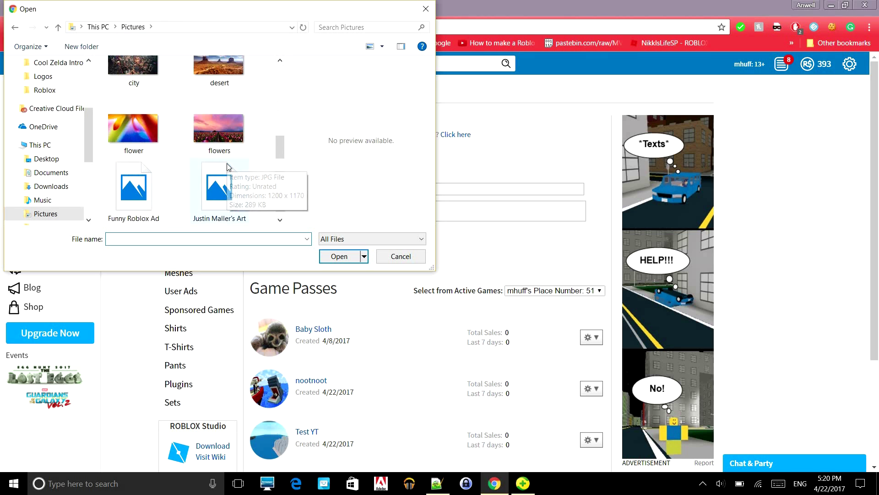
double_click(220, 134)
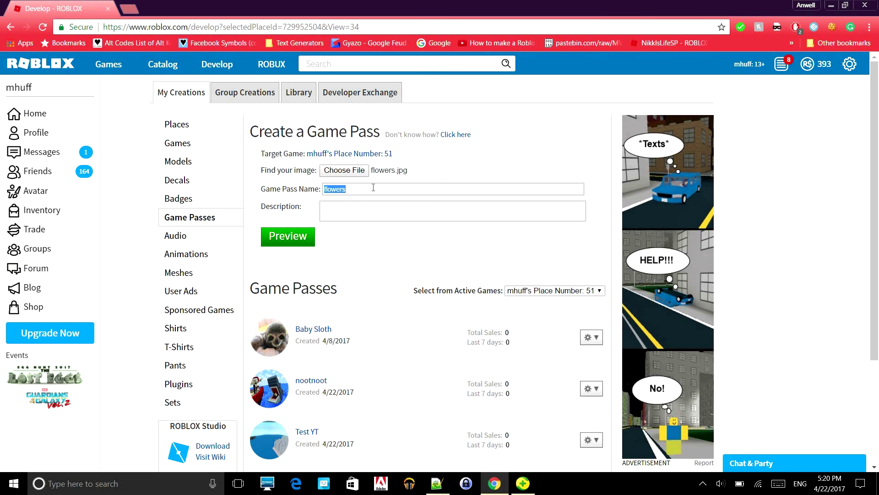
type("yt")
left_click(332, 210)
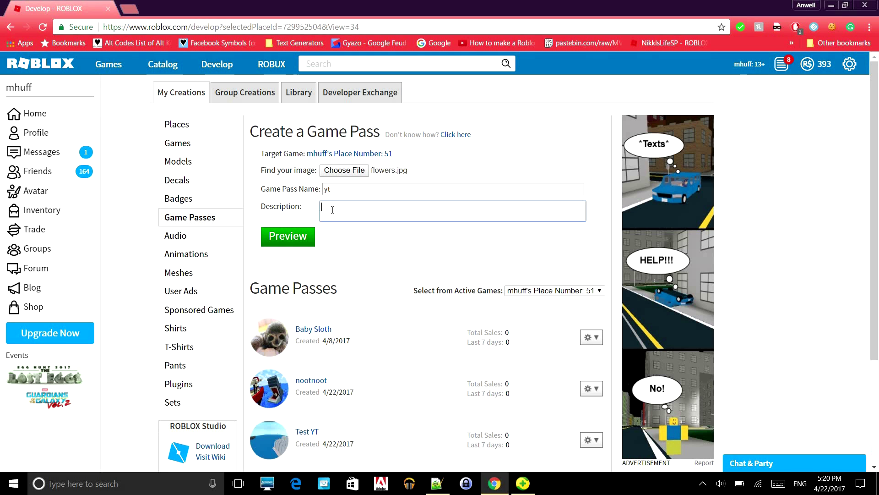
left_click(302, 234)
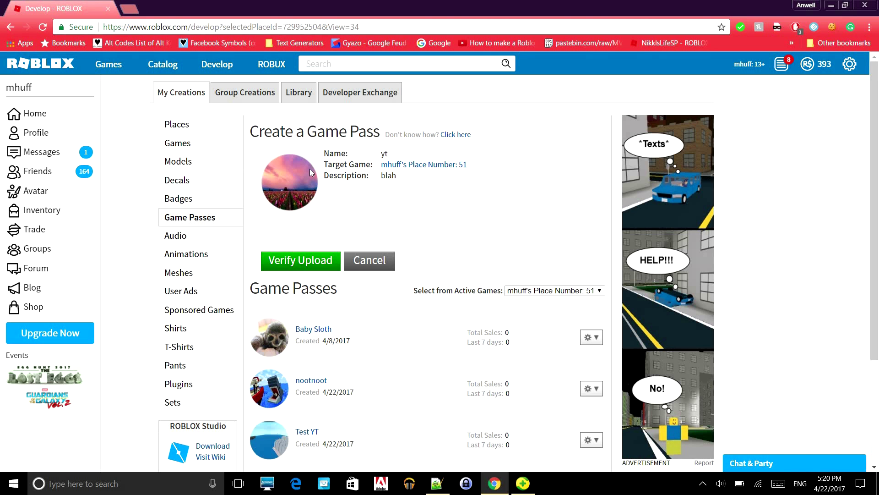
left_click(309, 262)
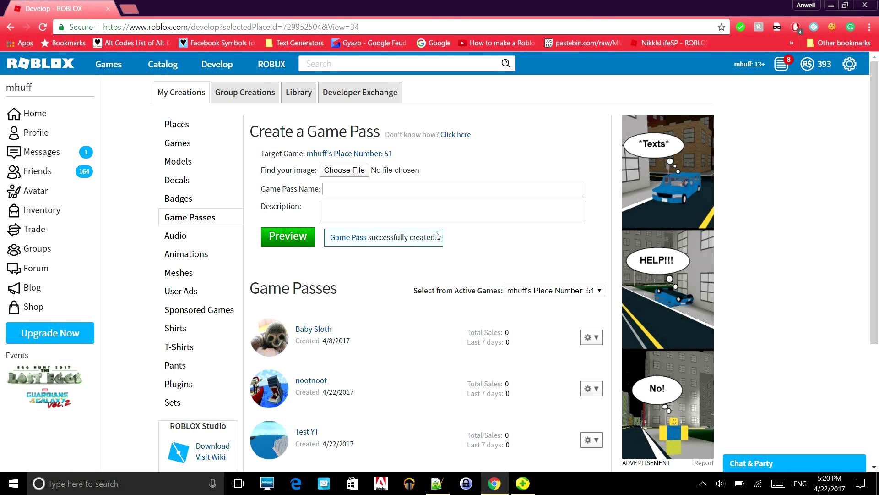
- In the yt pass's configuration, enable Sell this Item at a price of 10 Robux
scroll(401, 219, "down", 4)
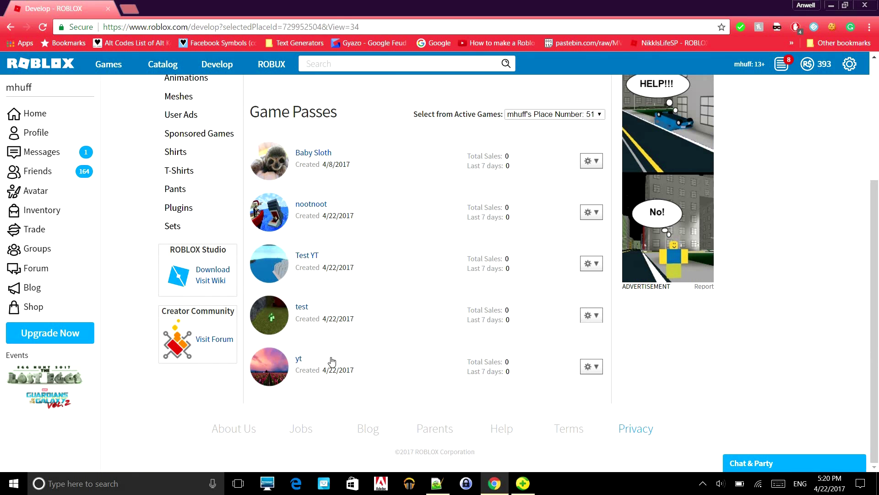
left_click(591, 367)
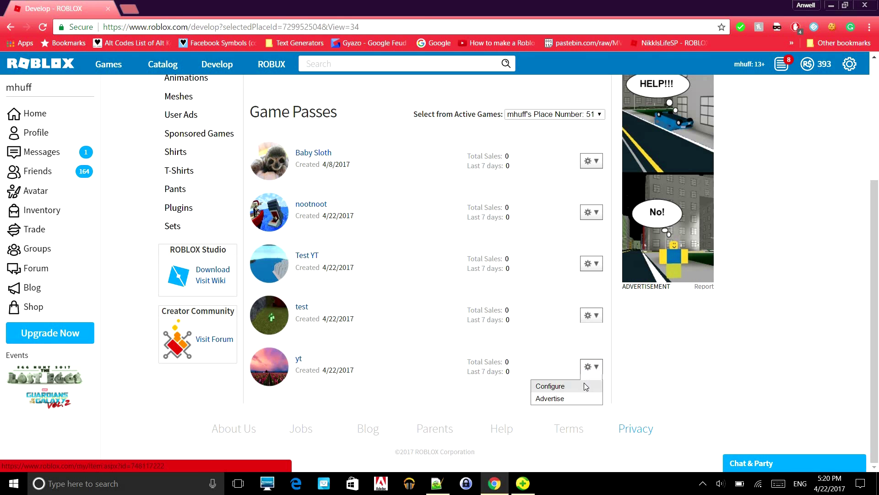
left_click(586, 386)
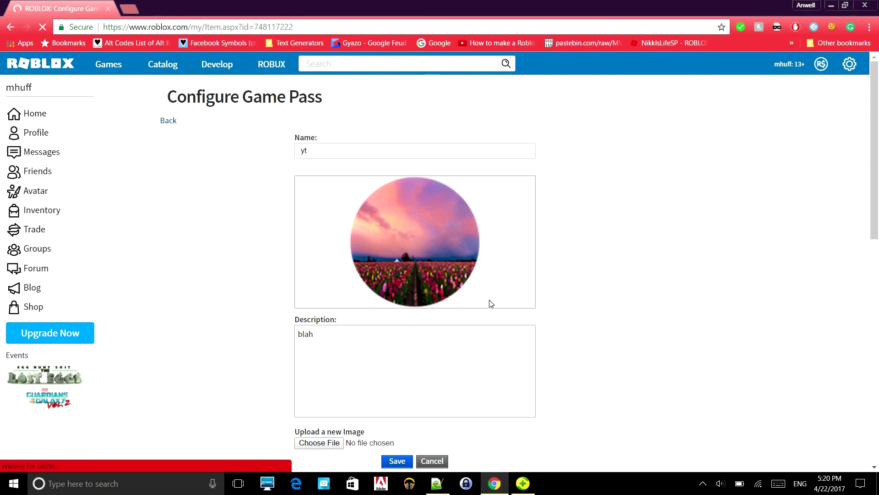
scroll(293, 236, "down", 5)
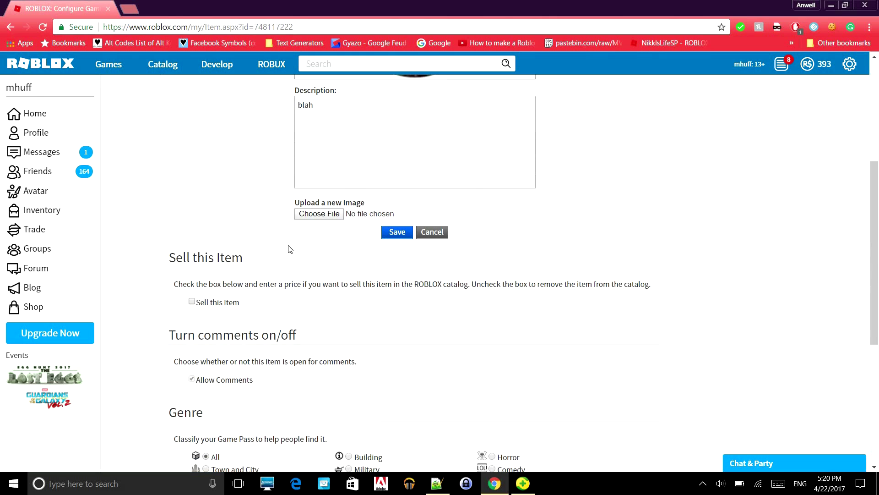
left_click(192, 302)
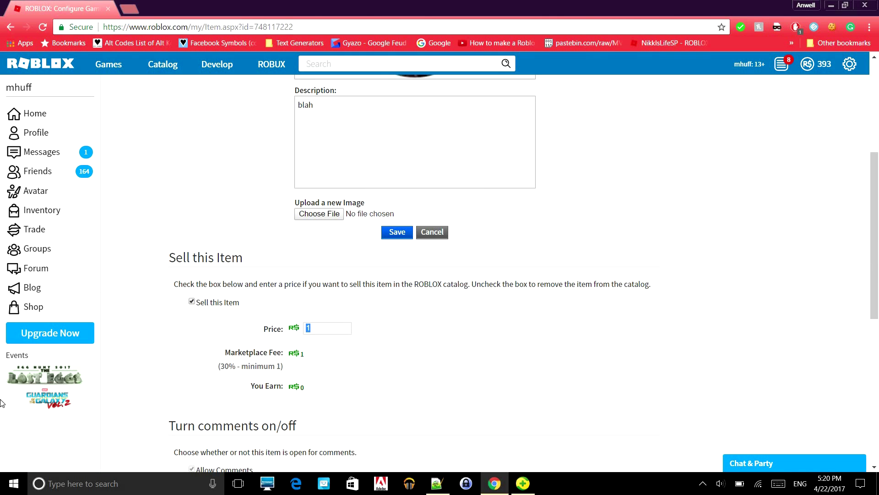
type("10")
key("Tab")
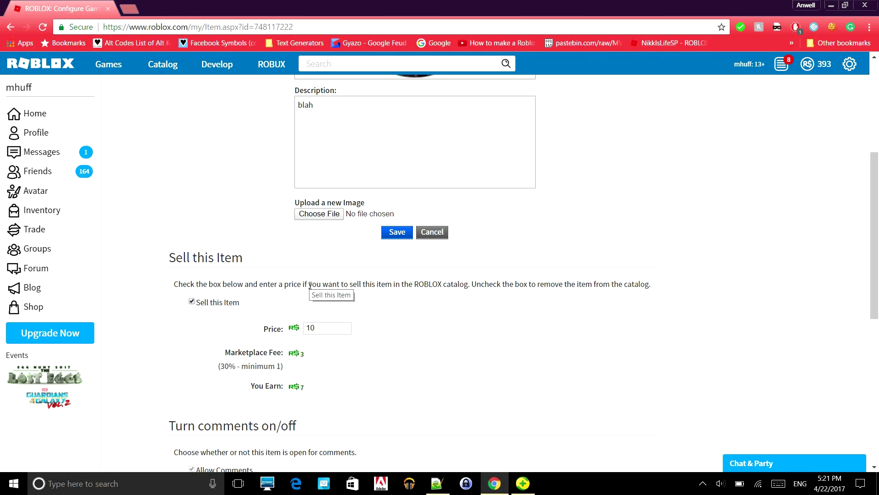
scroll(365, 260, "up", 5)
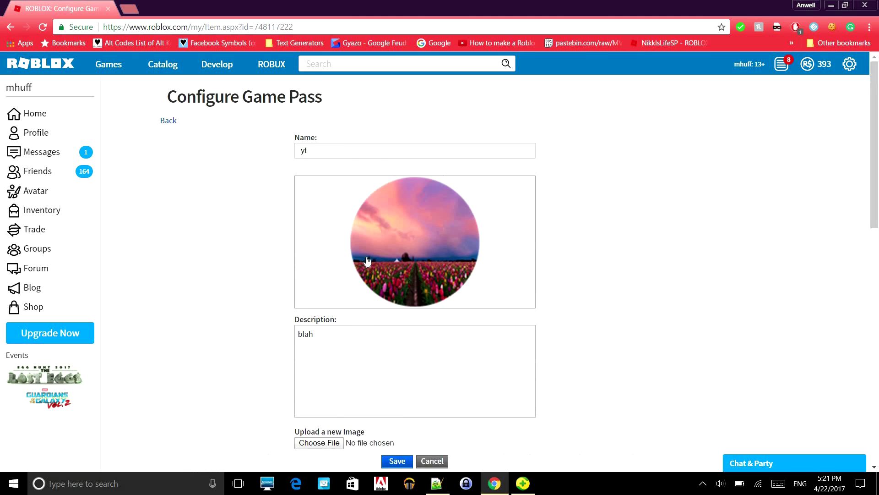
- Save the yt pass's new sale settings
scroll(366, 260, "down", 9)
scroll(367, 262, "up", 6)
scroll(364, 260, "up", 4)
scroll(366, 257, "down", 3)
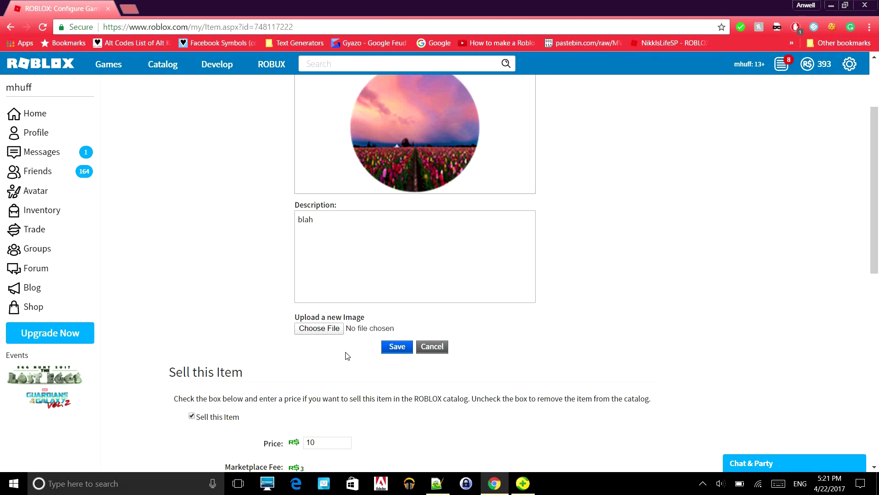
scroll(347, 355, "down", 10)
scroll(351, 349, "up", 12)
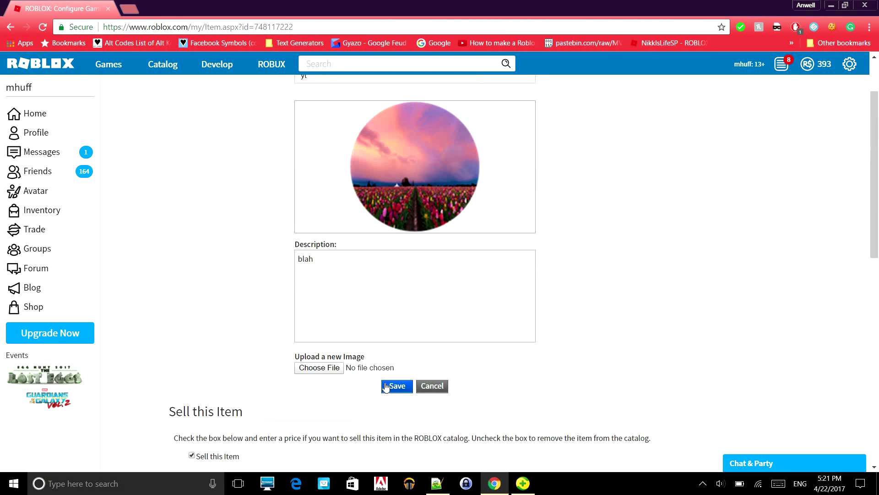
left_click(387, 387)
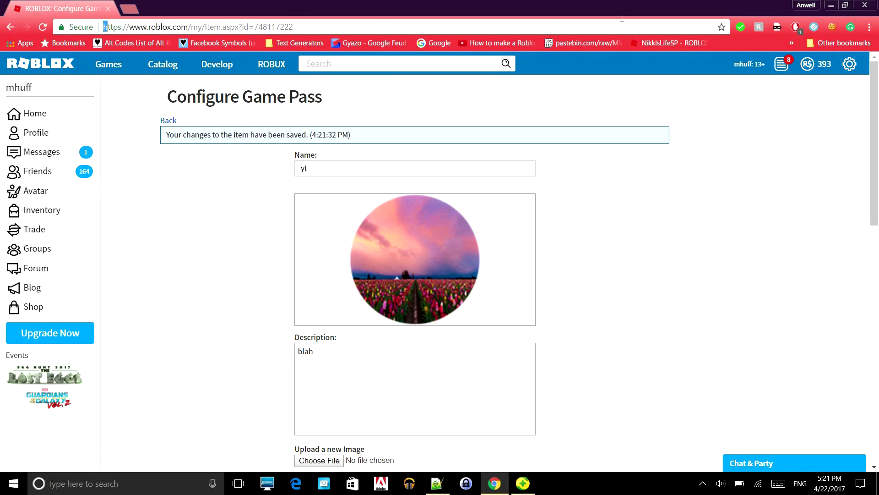
- Copy the pass id 748117222 from the address bar and paste it into the Notepad++ note
left_click(275, 26)
left_click(300, 27)
left_click_drag(310, 26, 254, 26)
left_click(255, 27)
double_click(255, 26)
right_click(256, 25)
left_click(265, 68)
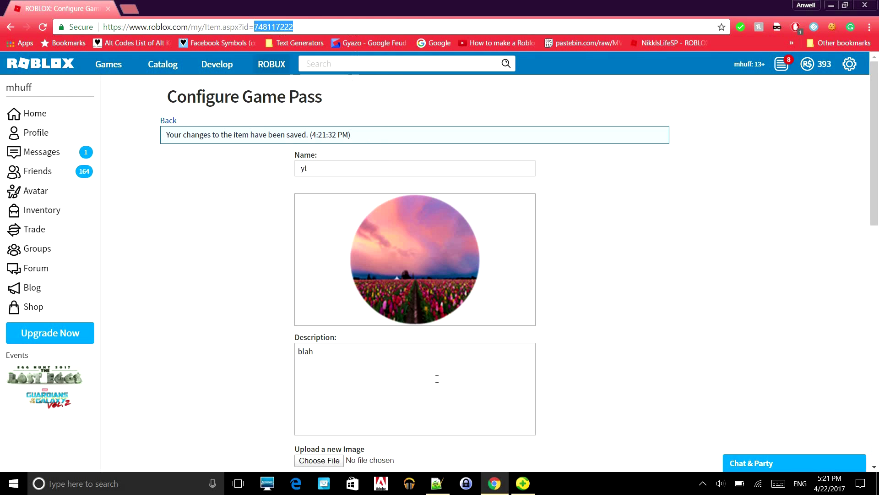
key("alt+Tab")
key("ctrl+v")
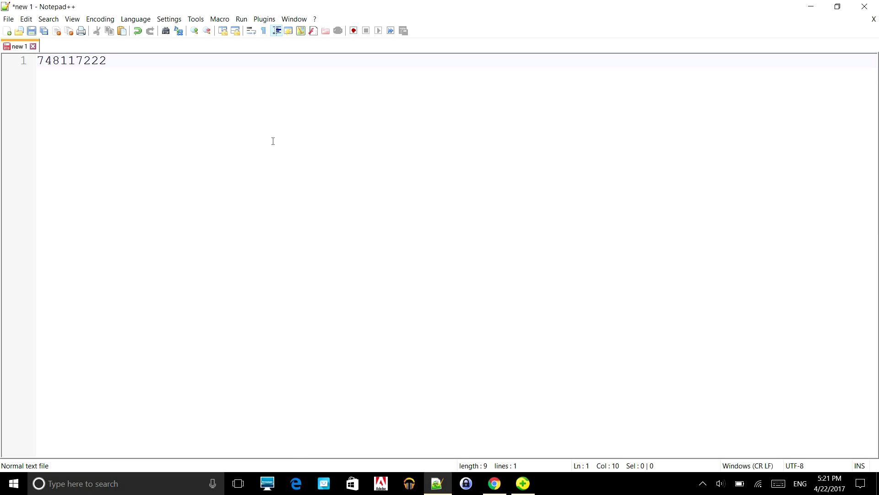
key("Return")
key("Return")
left_click(808, 6)
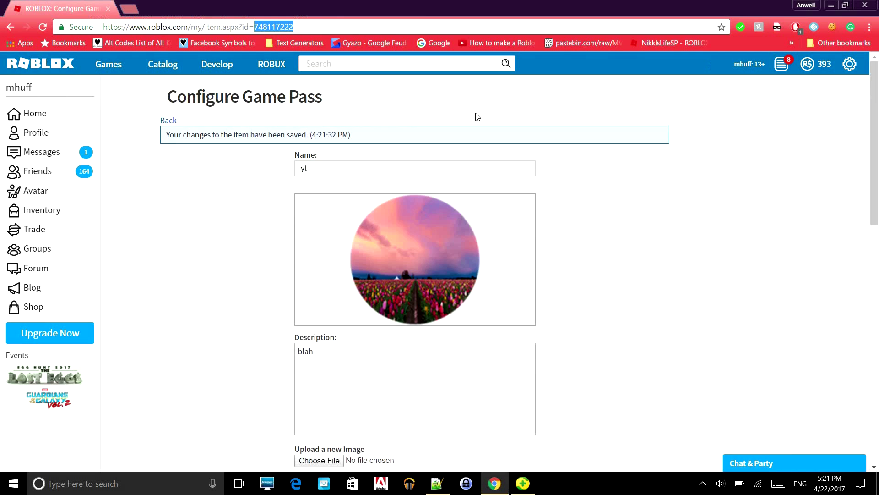
- Go back to the Develop page and edit Place Number: 51 in Roblox Studio
left_click(174, 114)
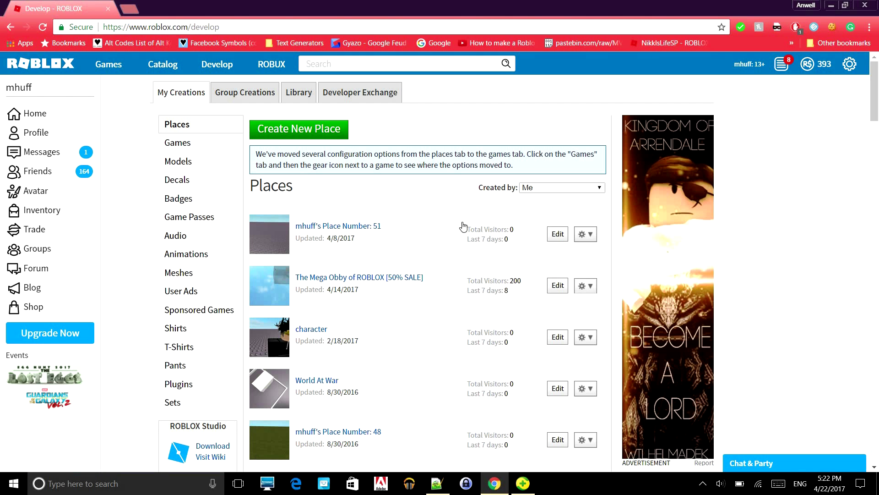
left_click(557, 234)
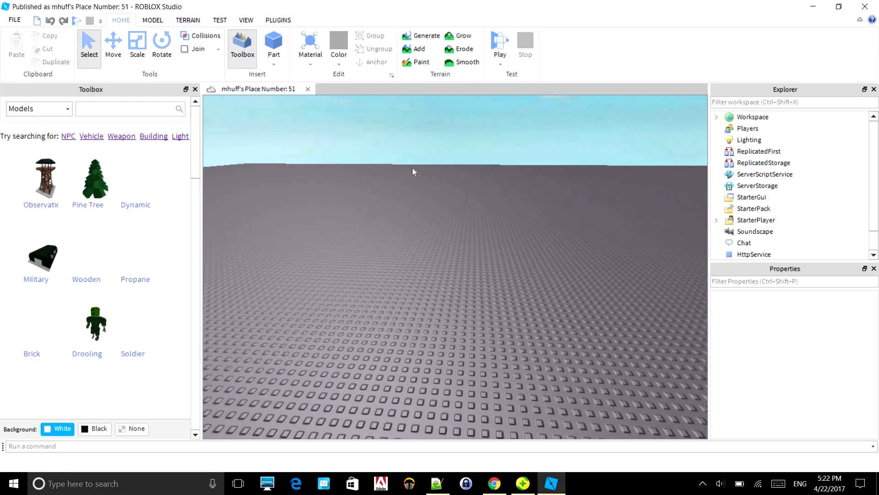
- Restore the Explorer, Properties and Toolbox panels from the VIEW tab
left_click(242, 46)
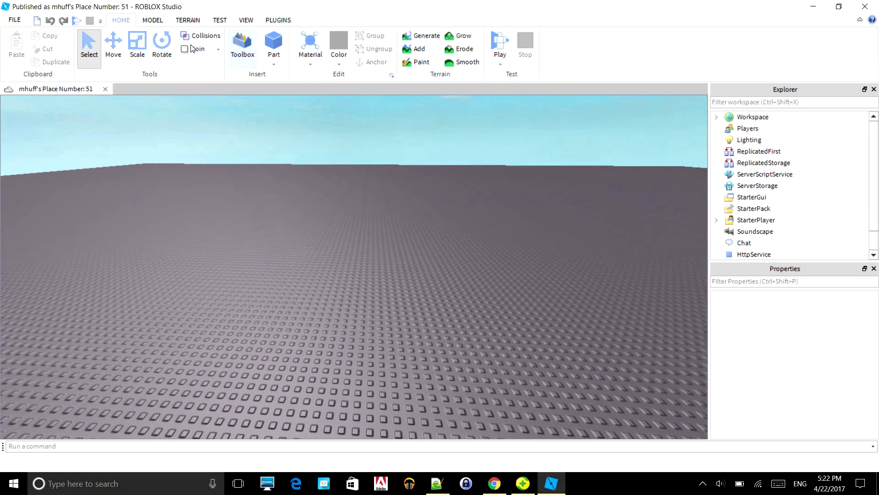
left_click(152, 20)
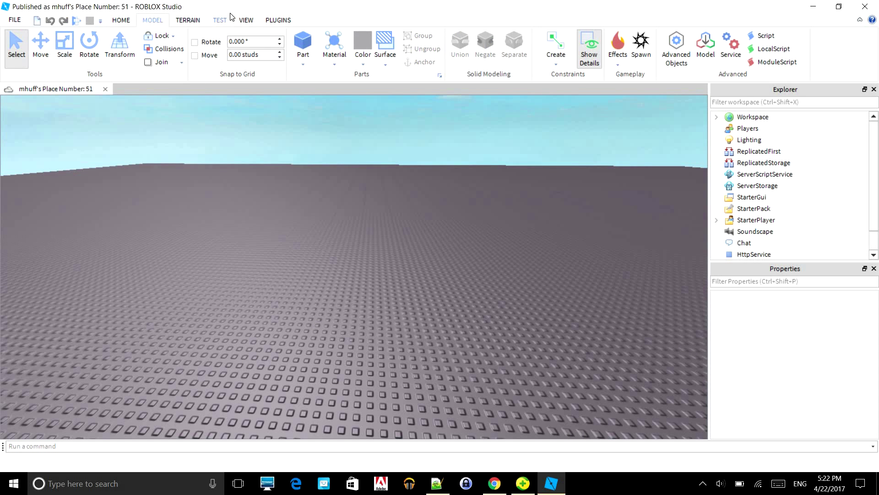
left_click(246, 20)
left_click(42, 42)
left_click(31, 64)
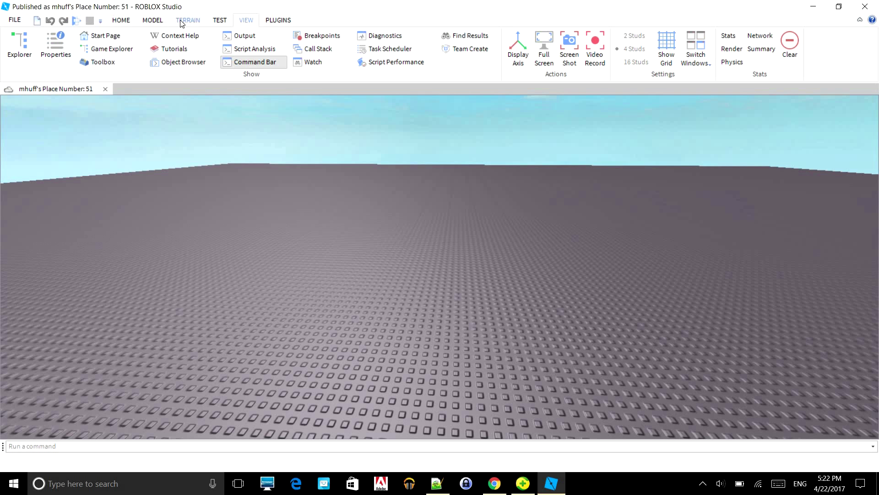
left_click(17, 56)
left_click(43, 52)
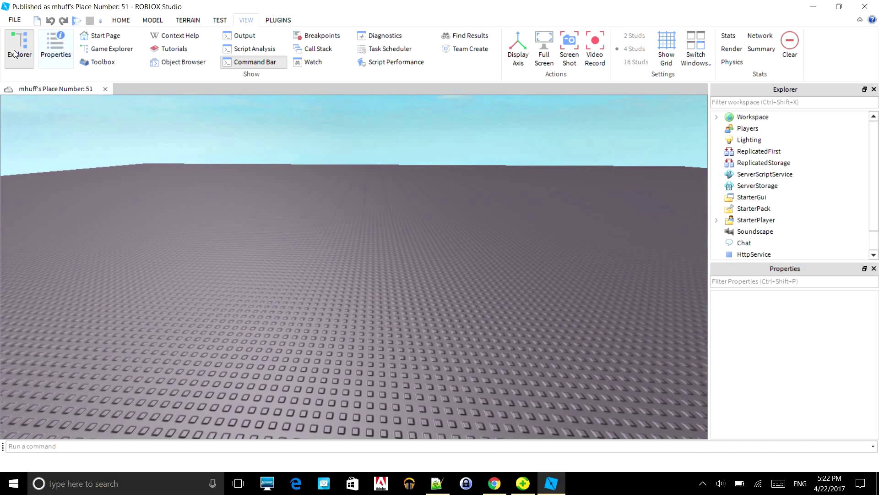
left_click(94, 61)
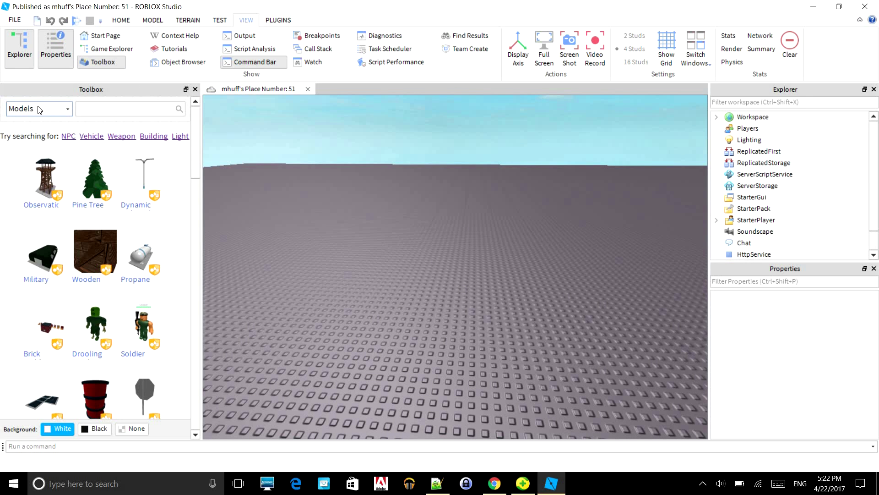
- Set the Toolbox category to ROBLOX Sets
left_click(50, 109)
scroll(36, 170, "down", 2)
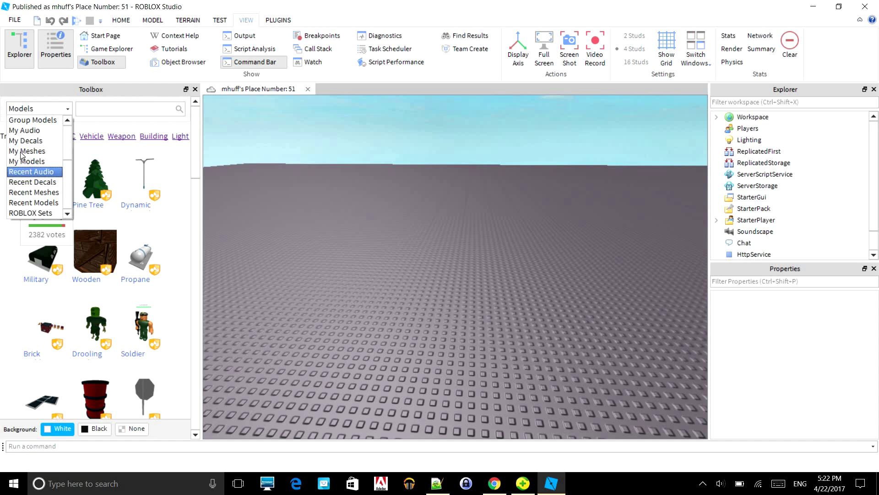
left_click(50, 214)
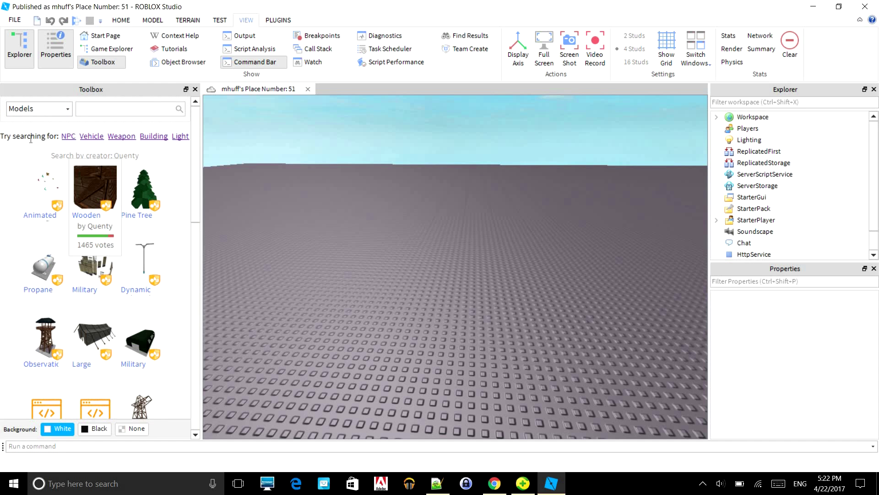
left_click(39, 108)
left_click(37, 212)
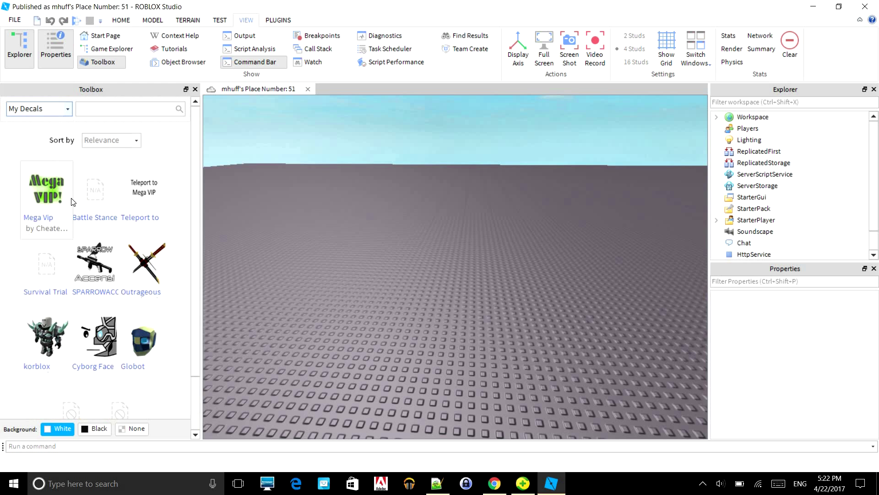
left_click(45, 108)
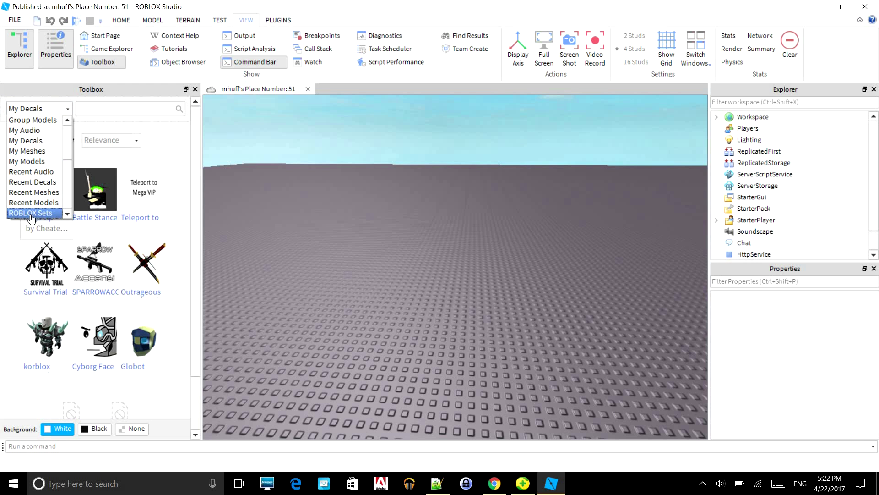
left_click(32, 213)
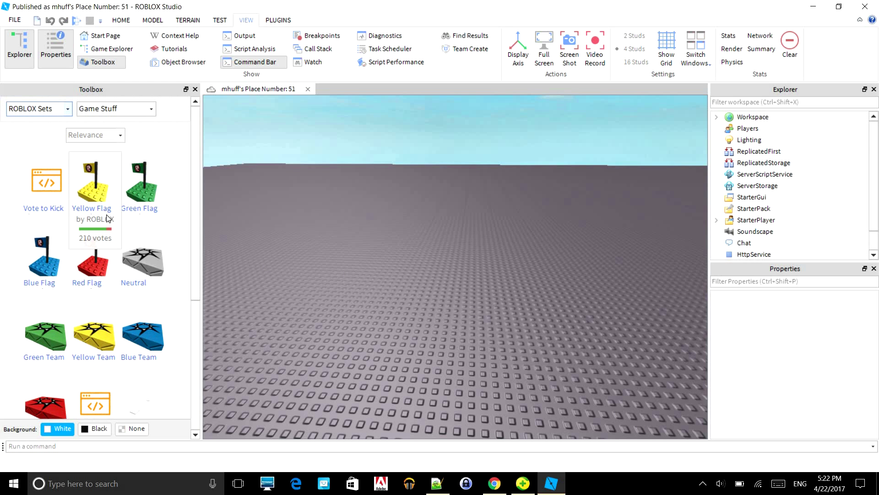
- Insert the Game Pass AdminTools script into Workspace, view its code, then expand it
scroll(109, 211, "down", 4)
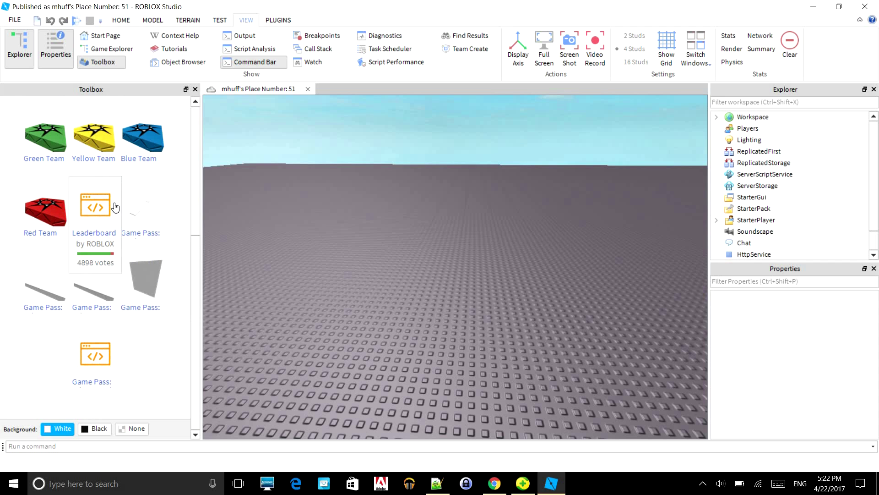
left_click(101, 352)
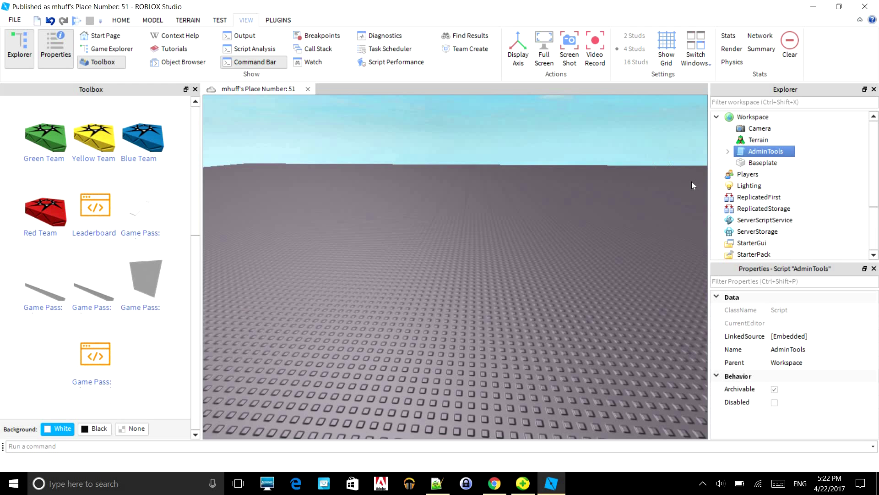
double_click(743, 153)
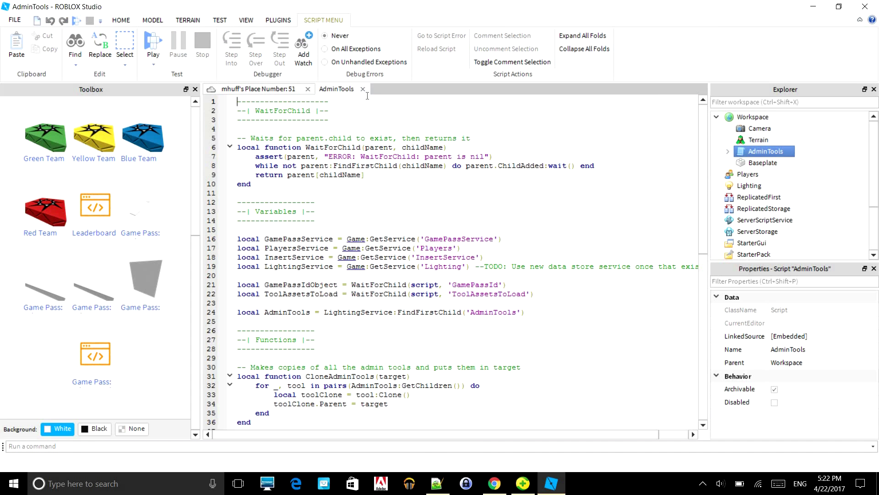
key("ctrl+w")
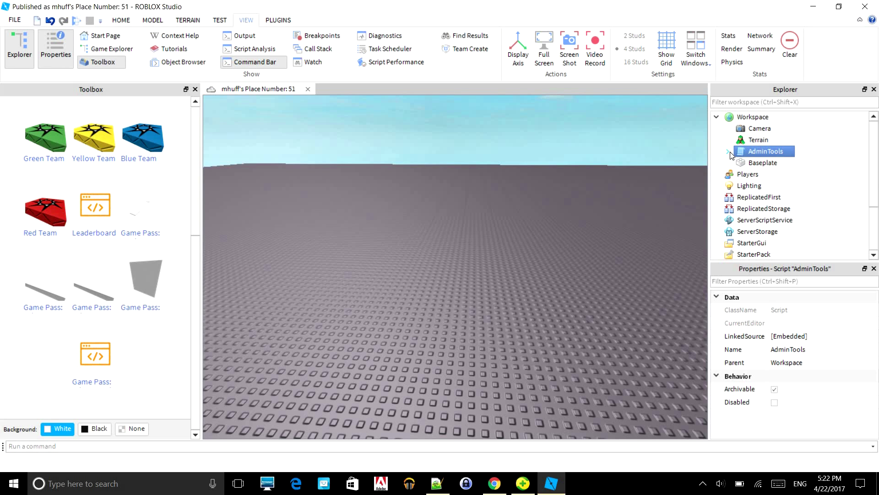
left_click(728, 152)
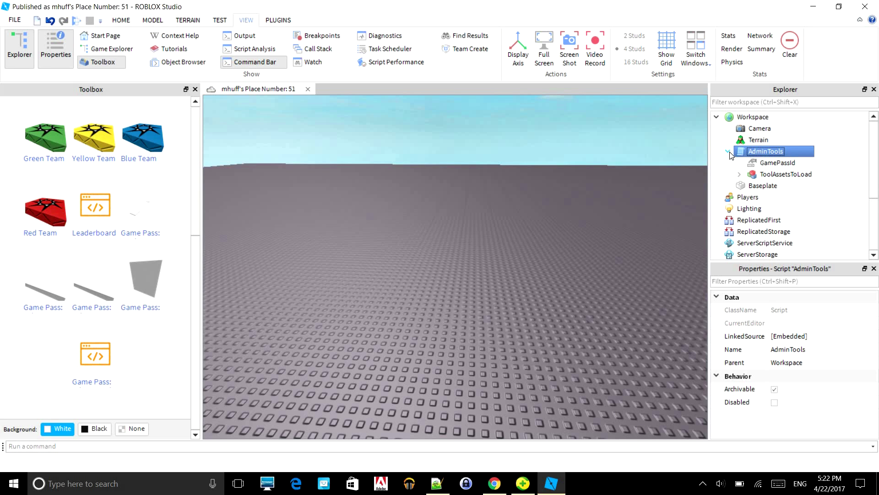
- Set AdminTools' GamePassId Value to 748117222 from Notepad++, then expand ToolAssetsToLoad
left_click(754, 166)
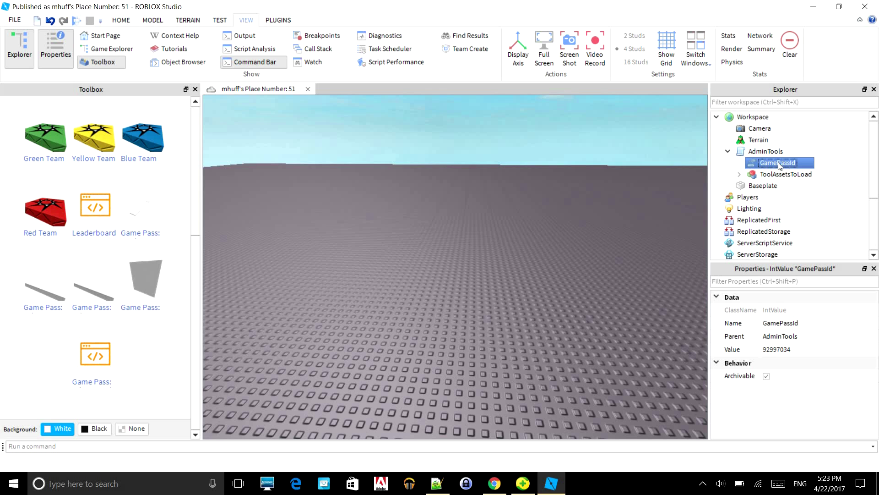
left_click(437, 483)
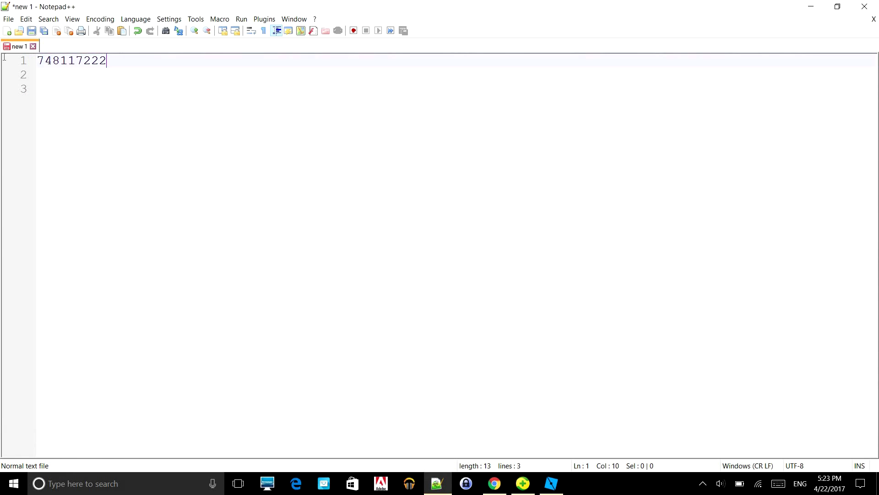
key("shift+Home")
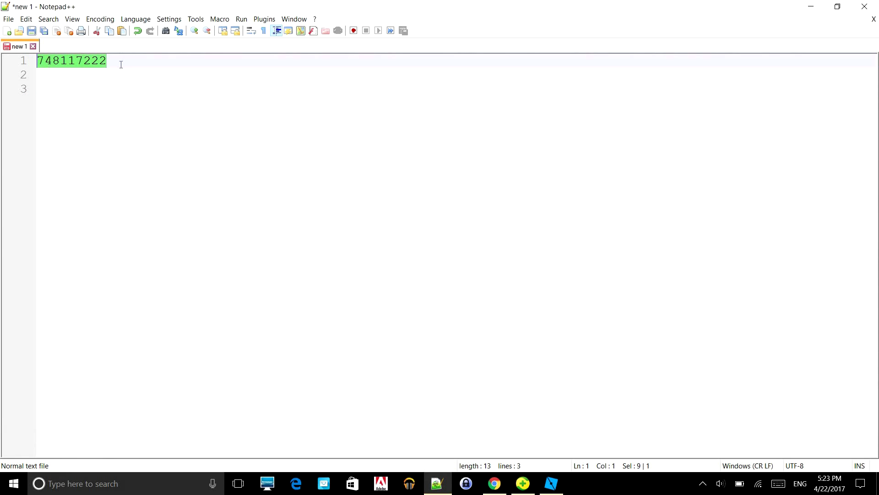
left_click(818, 7)
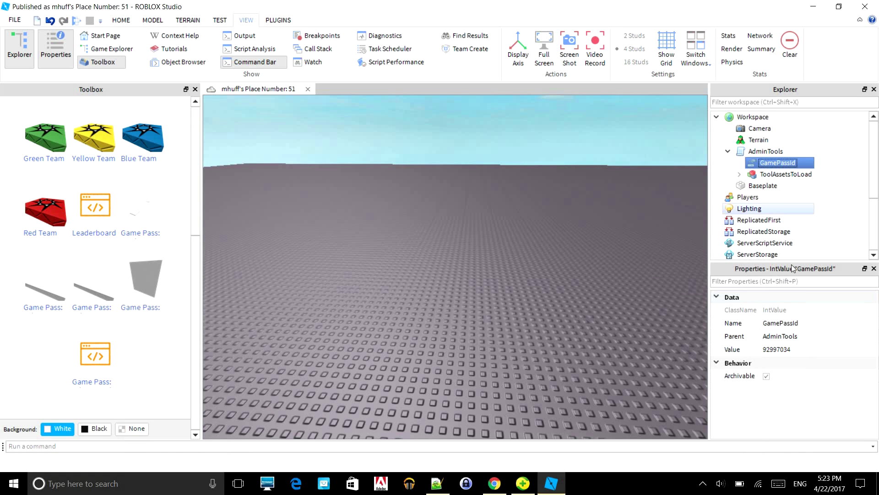
left_click(778, 349)
key("ctrl+v")
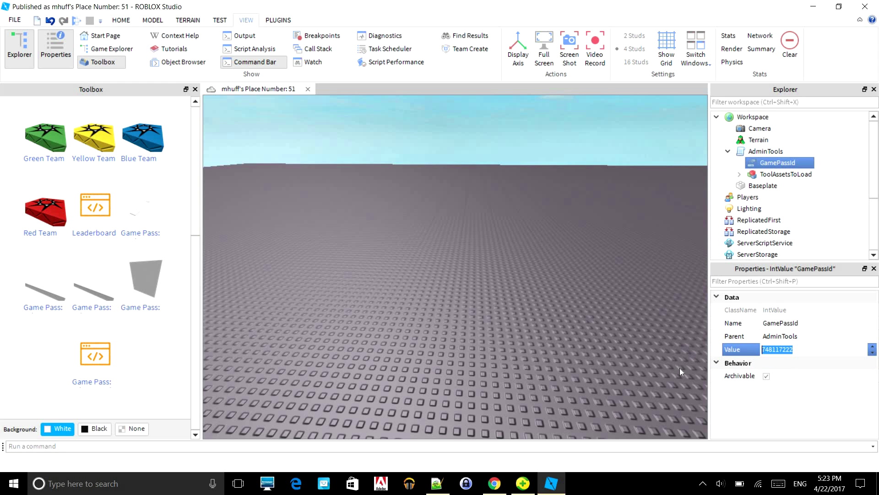
key("BackSpace")
key("ctrl+v")
key("Return")
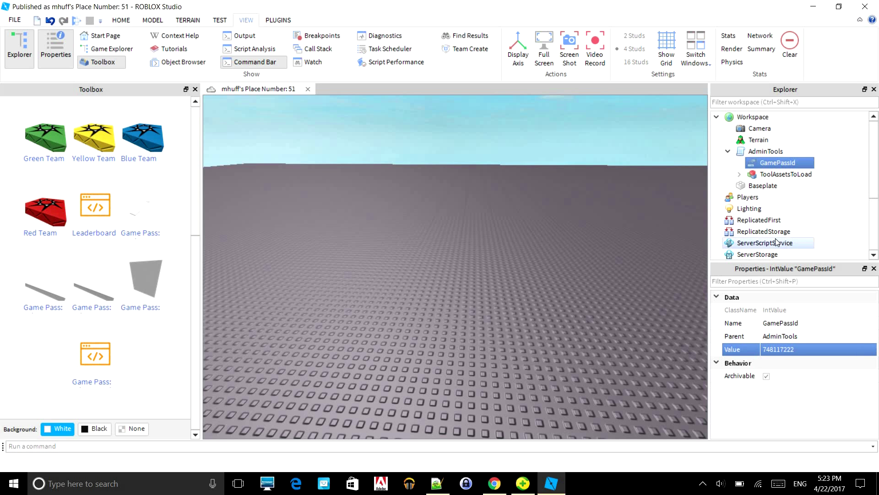
double_click(750, 178)
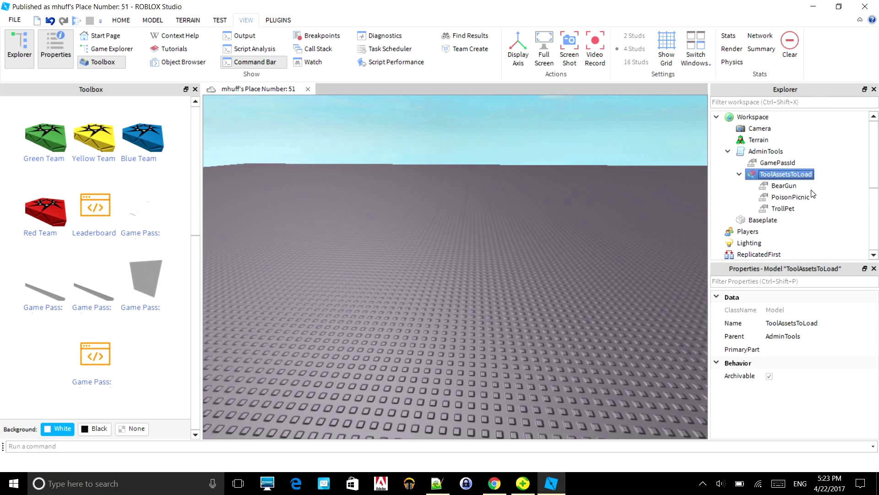
- Delete BearGun and PoisonPicnic from ToolAssetsToLoad, leaving TrollPet (88143060) selected in Properties
mouse_move(825, 180)
left_mouse_down()
mouse_move(802, 216)
mouse_move(824, 179)
left_mouse_up()
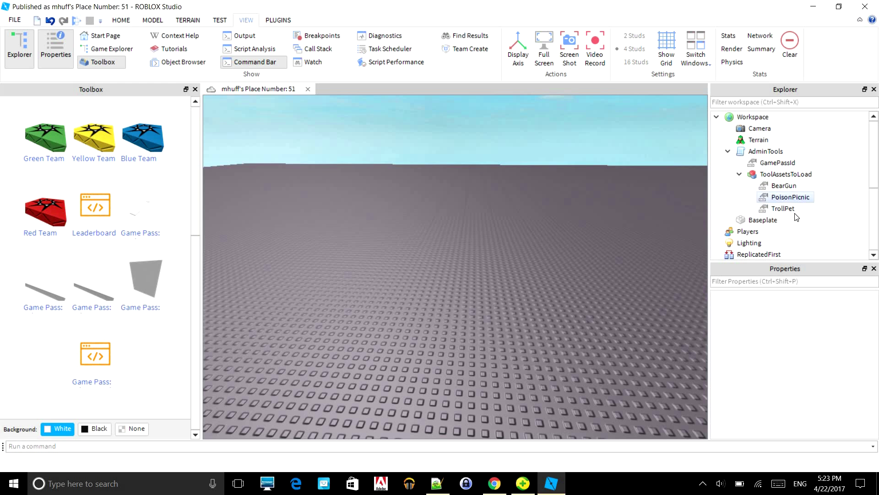
left_click(769, 186)
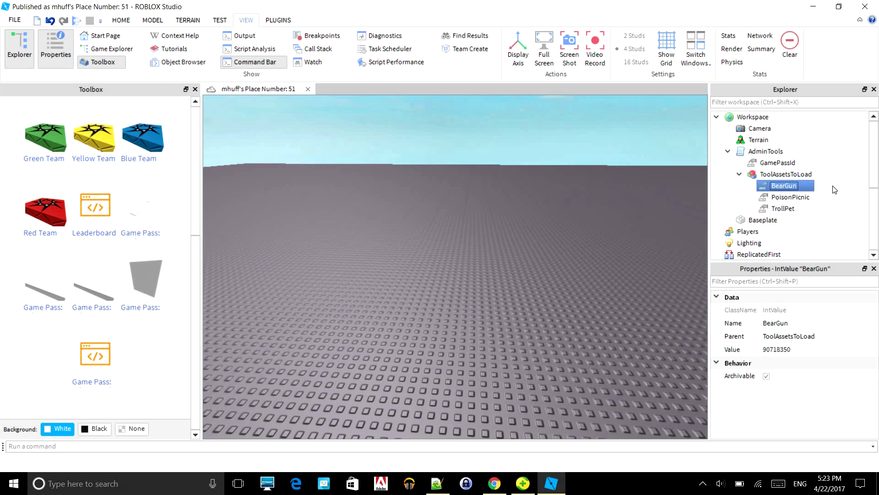
left_click_drag(829, 192, 795, 186)
key("Delete")
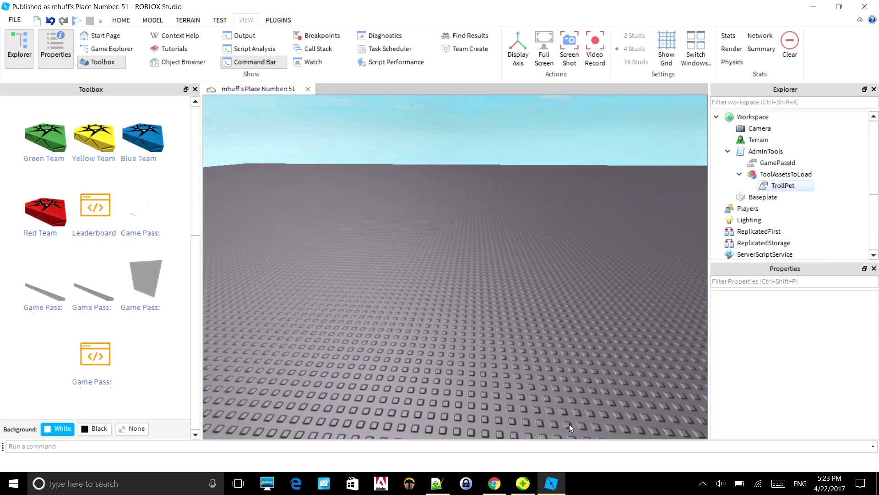
left_click(783, 185)
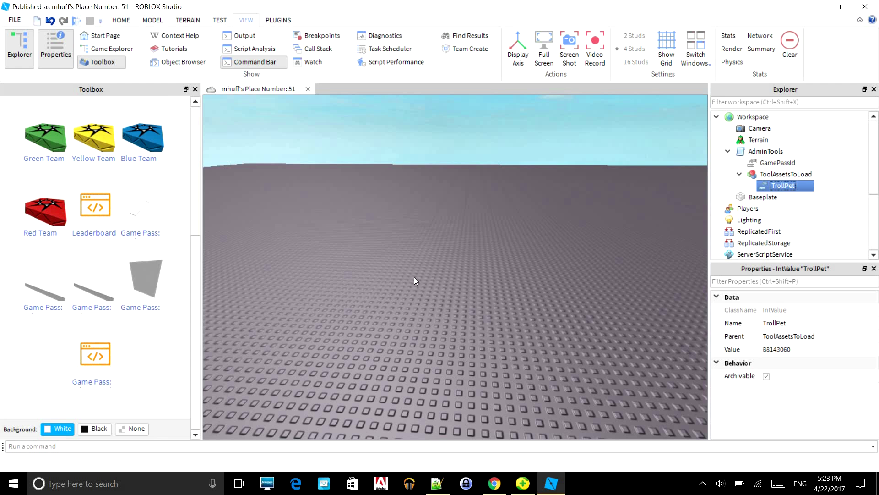
left_click(495, 484)
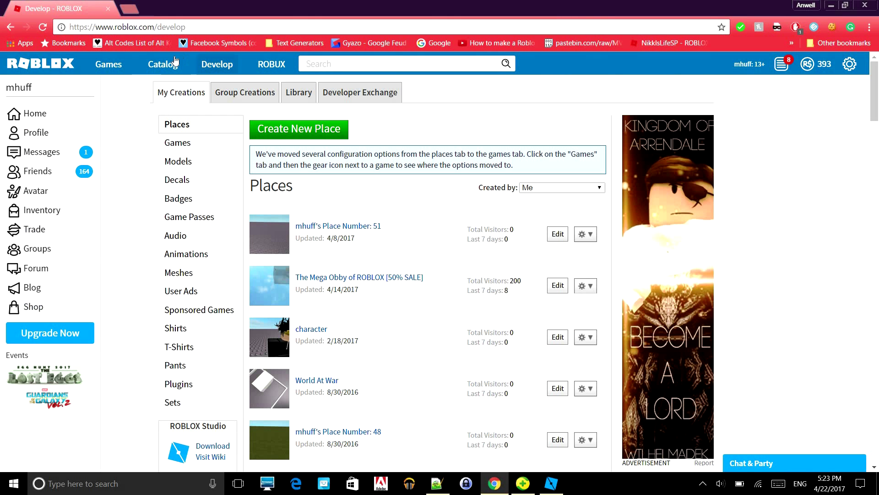
- Find Protest Sign: Noobs under the catalog's Gear category and copy its ID from the URL
left_click(159, 65)
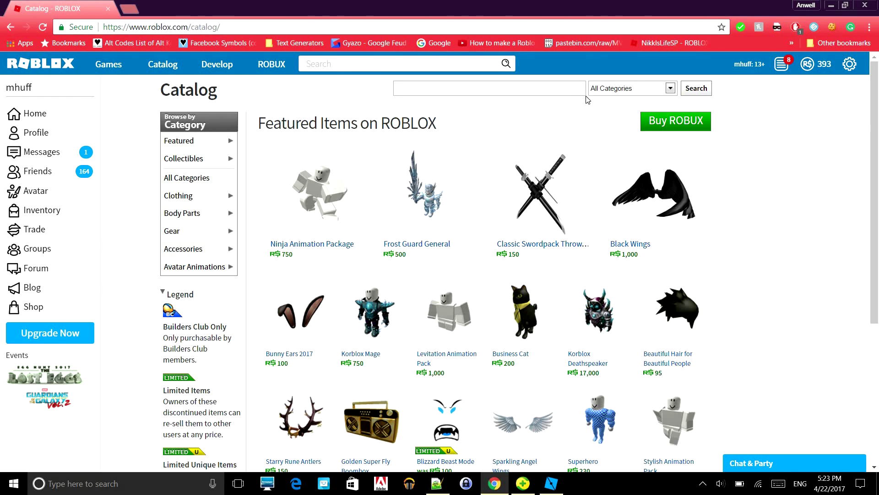
left_click(614, 89)
left_click(611, 143)
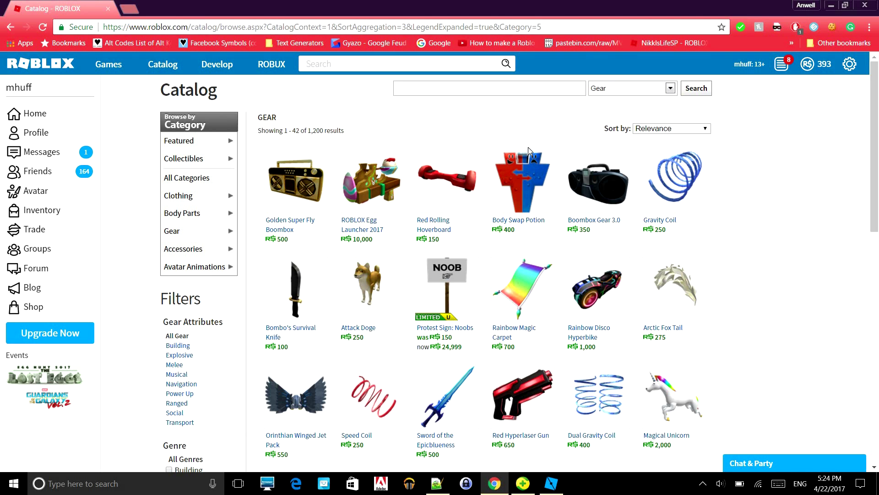
mouse_move(319, 262)
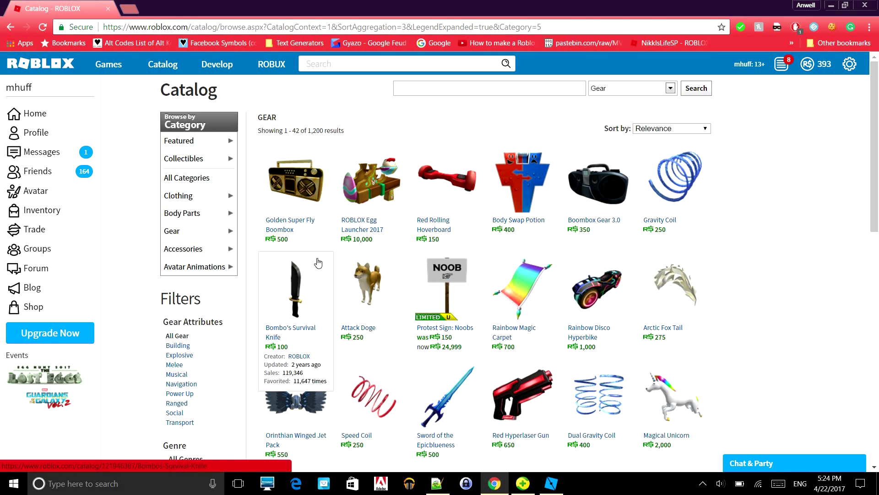
scroll(327, 262, "down", 1)
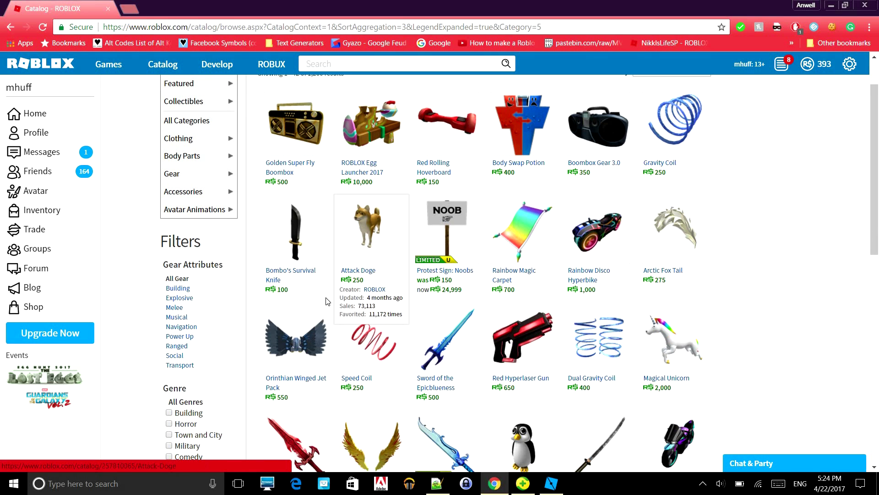
left_click(442, 238)
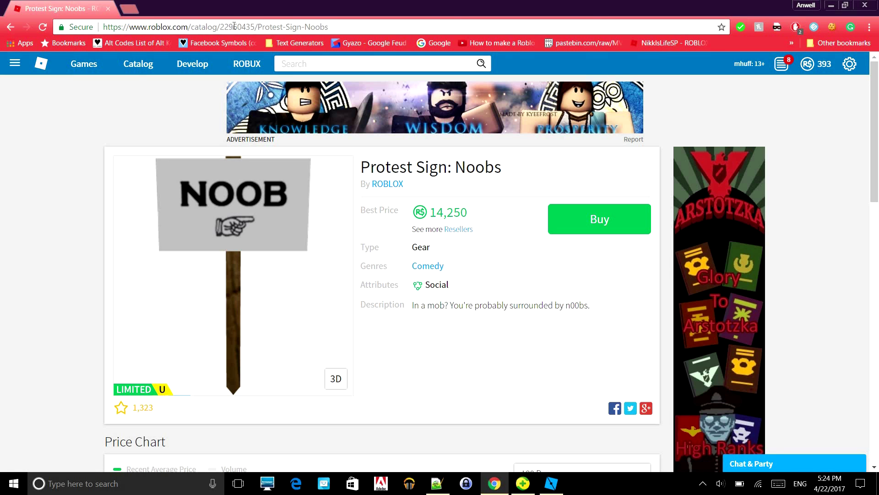
right_click(235, 28)
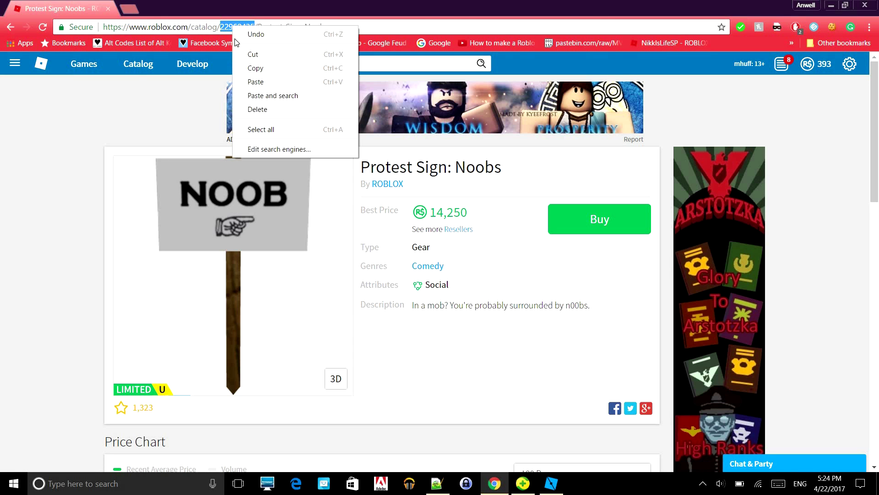
left_click(259, 67)
- Paste the sign's ID 22960435 into TrollPet's Value property
left_click(549, 486)
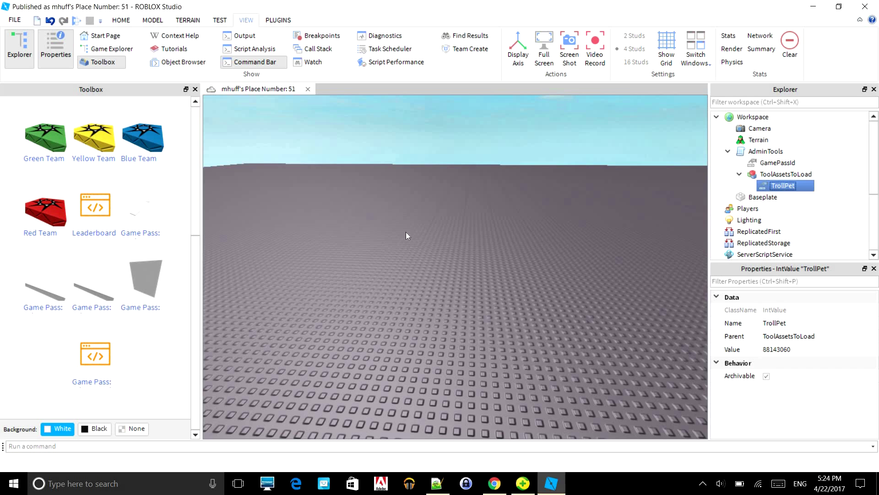
left_click(582, 174)
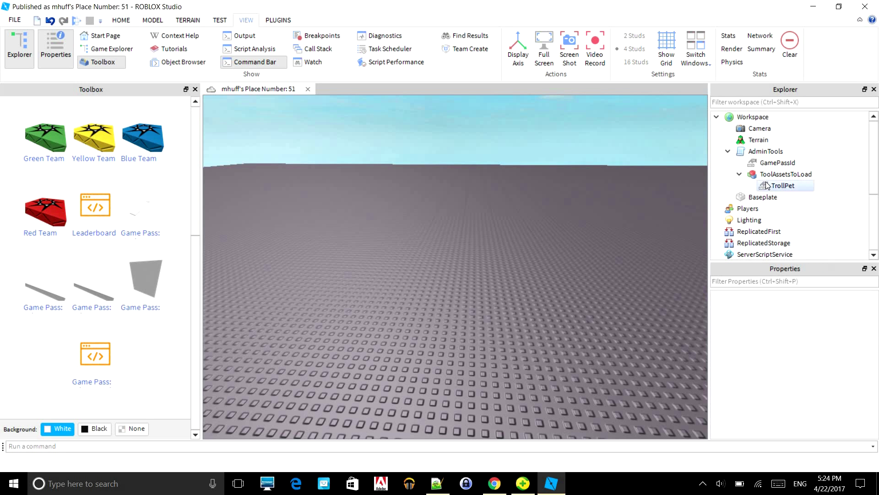
left_click(777, 185)
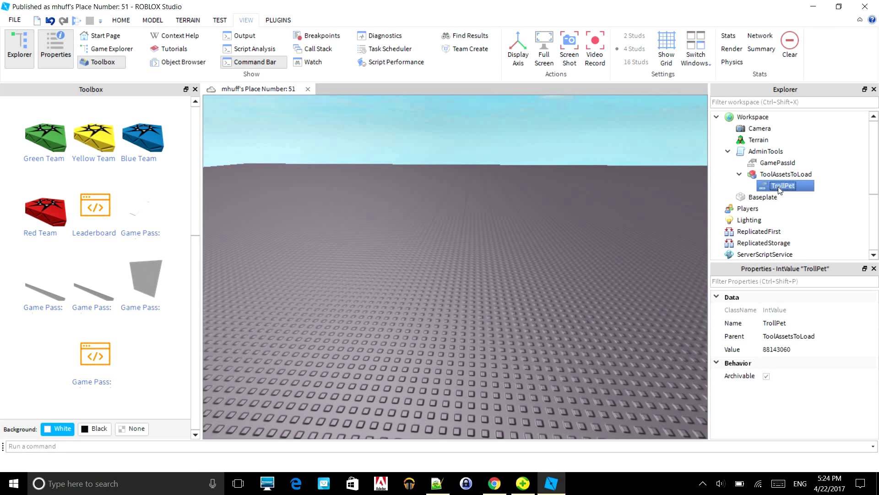
left_click(777, 353)
key("ctrl+v")
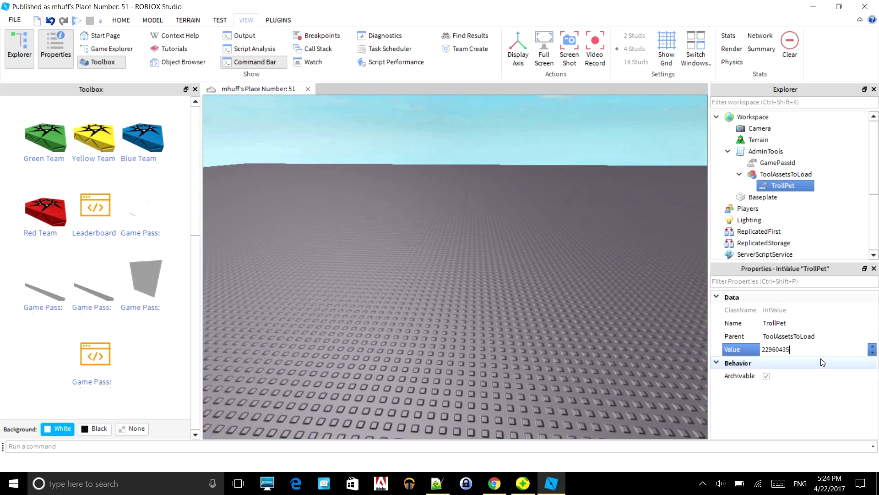
key("Return")
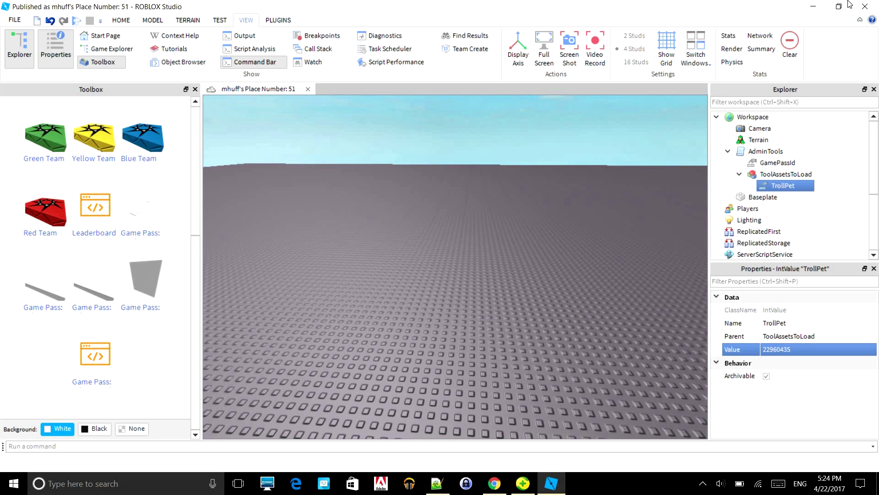
- Close Roblox Studio, saving the place online
left_click(863, 7)
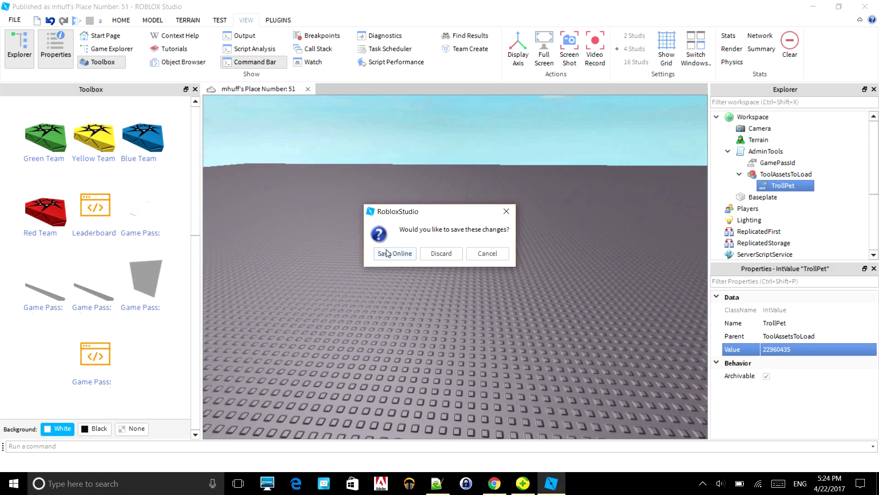
left_click(394, 252)
left_click(503, 486)
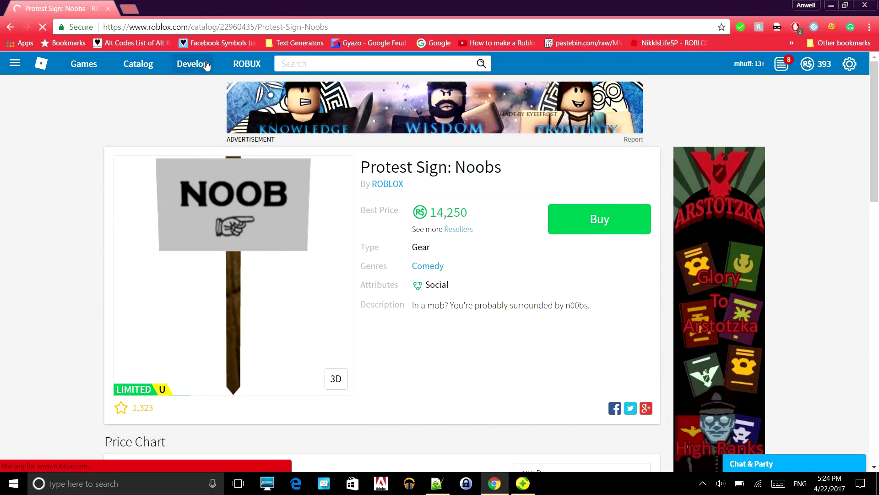
- Open the test place's game page from Develop and review its game passes in the Store tab
left_click(207, 66)
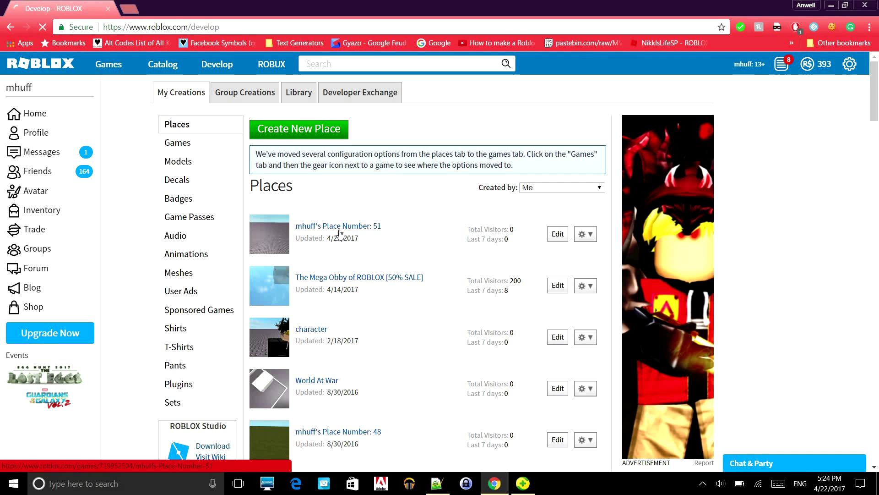
left_click(339, 233)
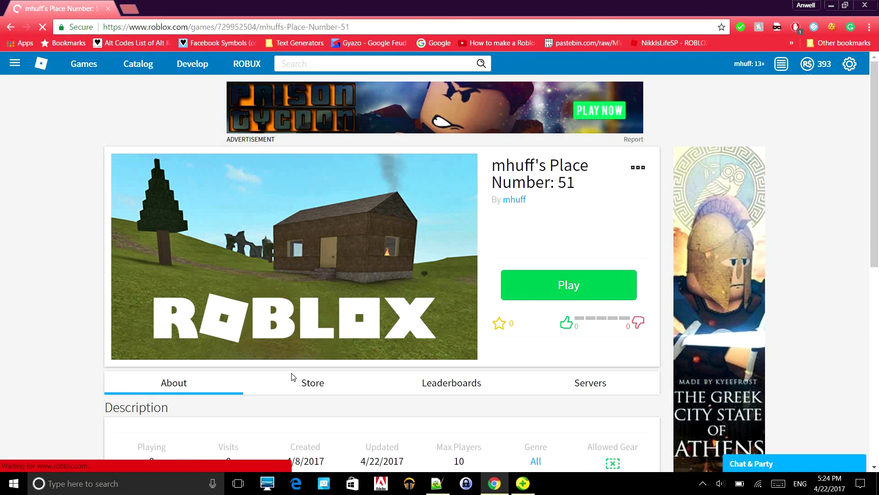
left_click(295, 379)
scroll(266, 274, "down", 3)
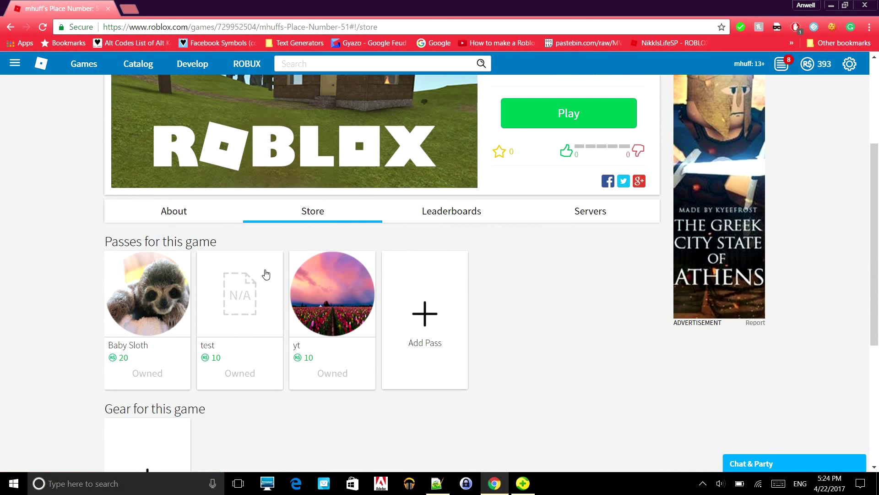
left_click(210, 219)
scroll(439, 224, "up", 3)
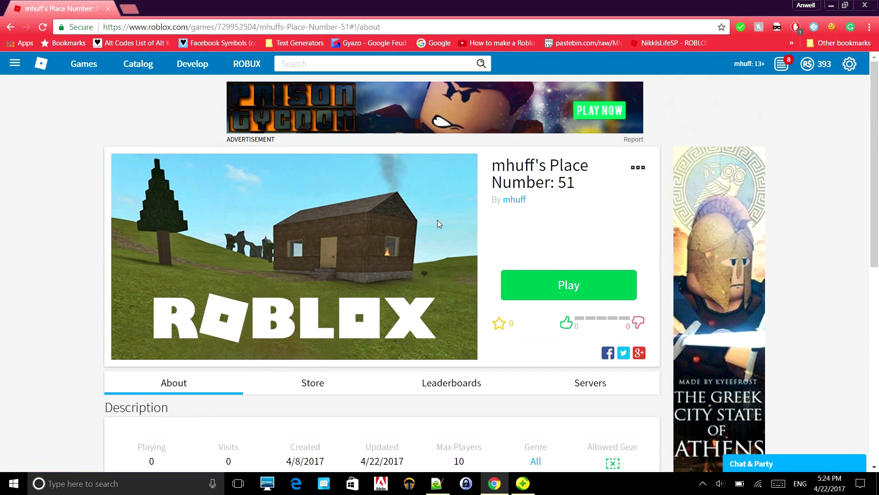
scroll(405, 208, "down", 3)
left_click(315, 269)
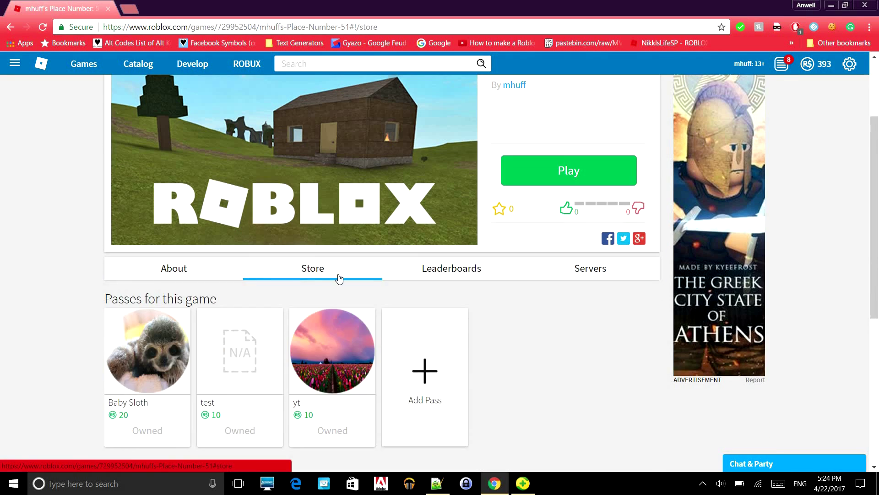
scroll(337, 320, "down", 2)
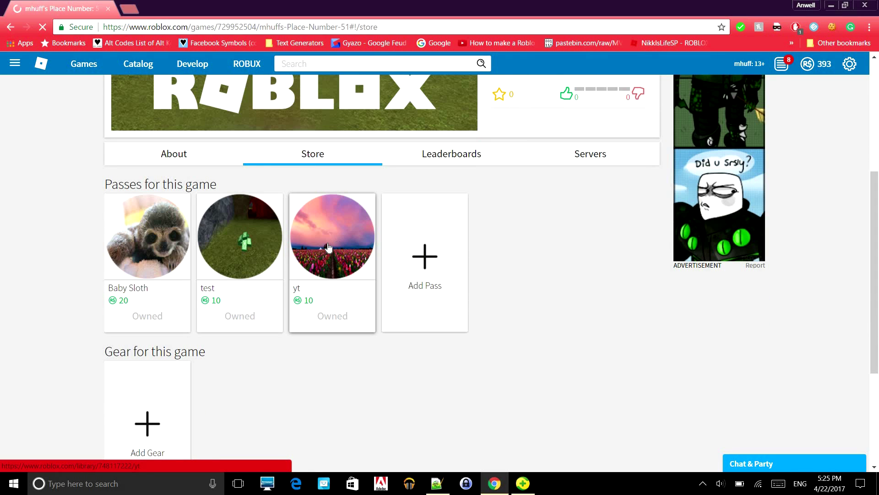
left_click_drag(329, 248, 312, 322)
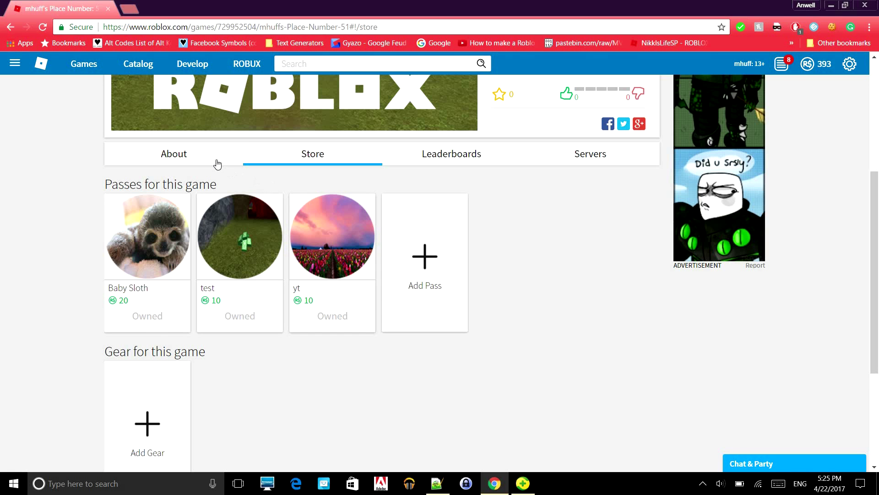
- Return to the About tab and launch Place Number: 51
left_click(217, 164)
scroll(558, 212, "up", 5)
left_click(591, 281)
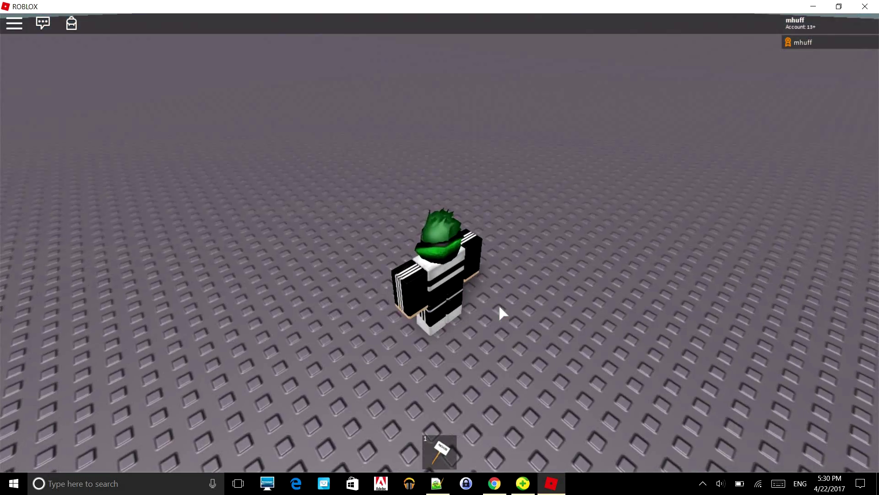
- Equip the NOOB protest sign with key 1, walk around with A, W, S, and swing it twice
key("1")
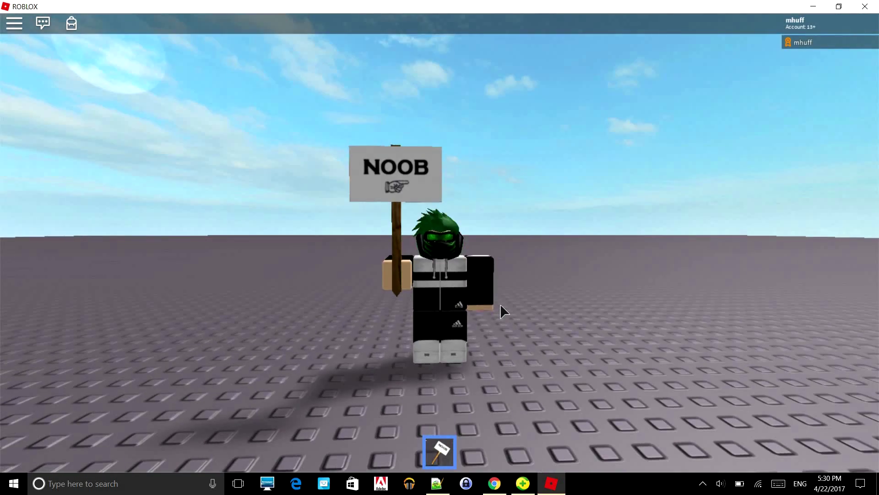
right_click_drag(500, 303, 496, 301)
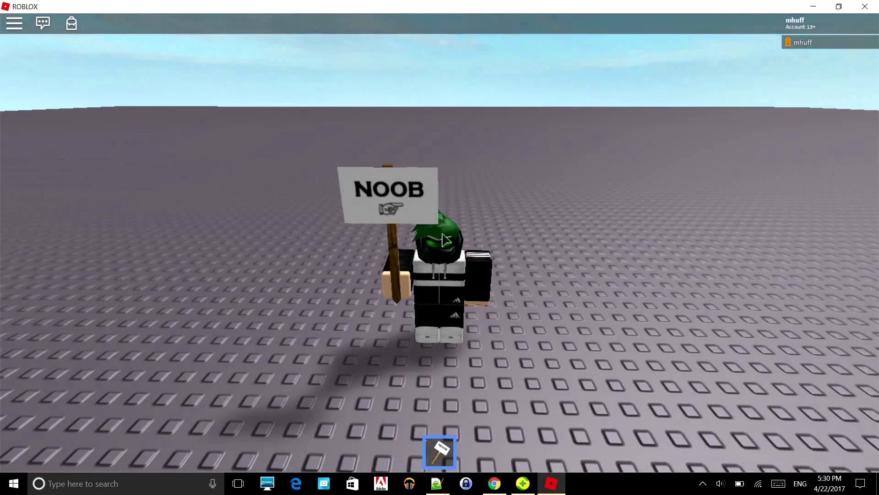
right_click_drag(446, 239, 394, 192)
key("a")
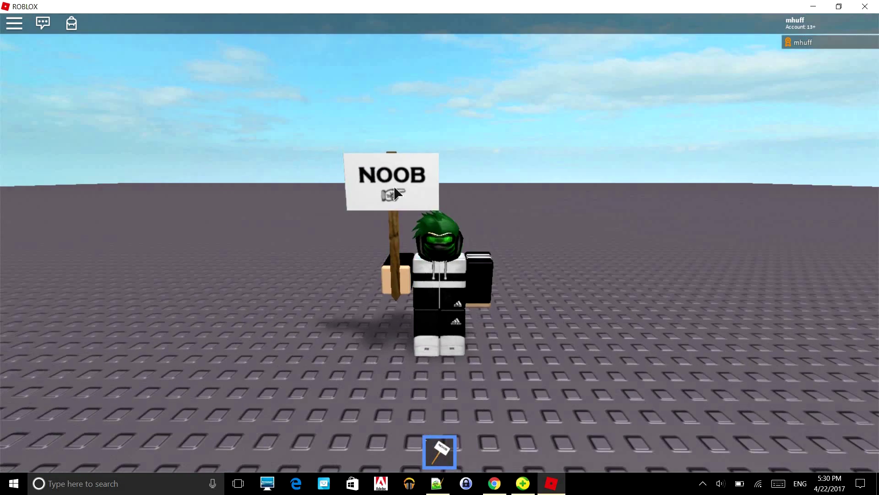
left_click(394, 190)
key("w")
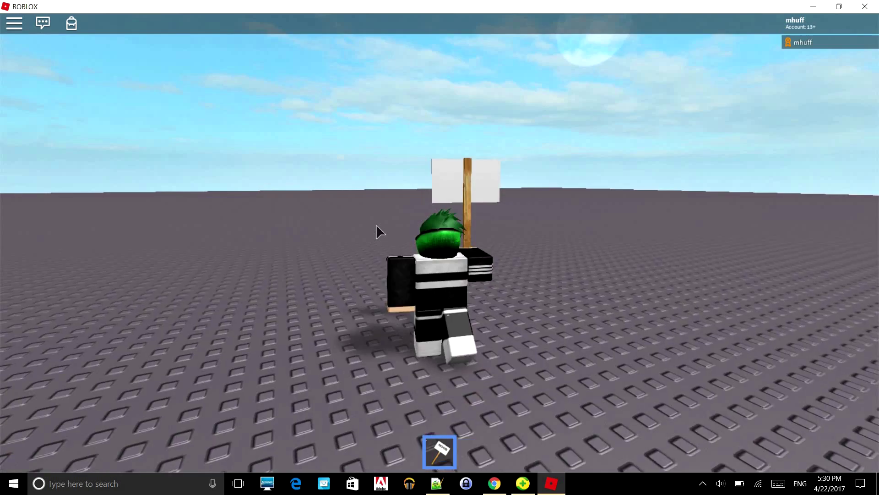
key("s")
left_click(376, 225)
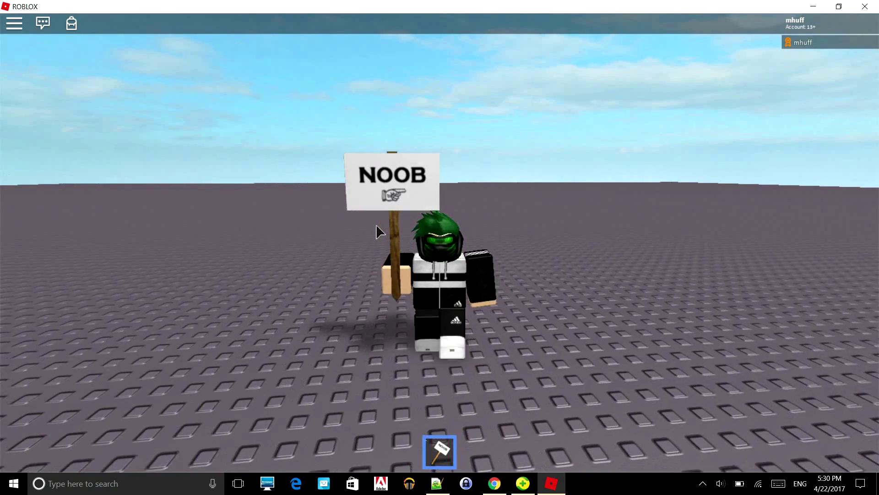